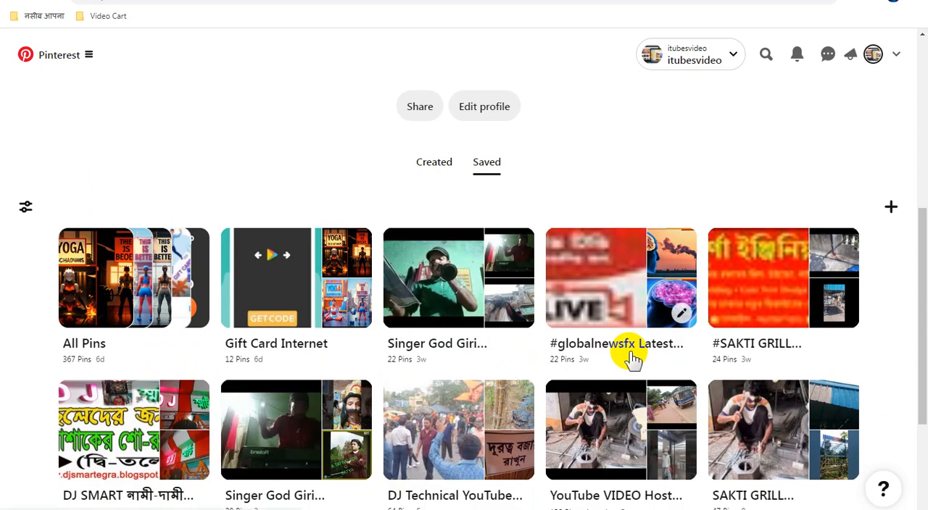
scroll(630, 357, "up", 2)
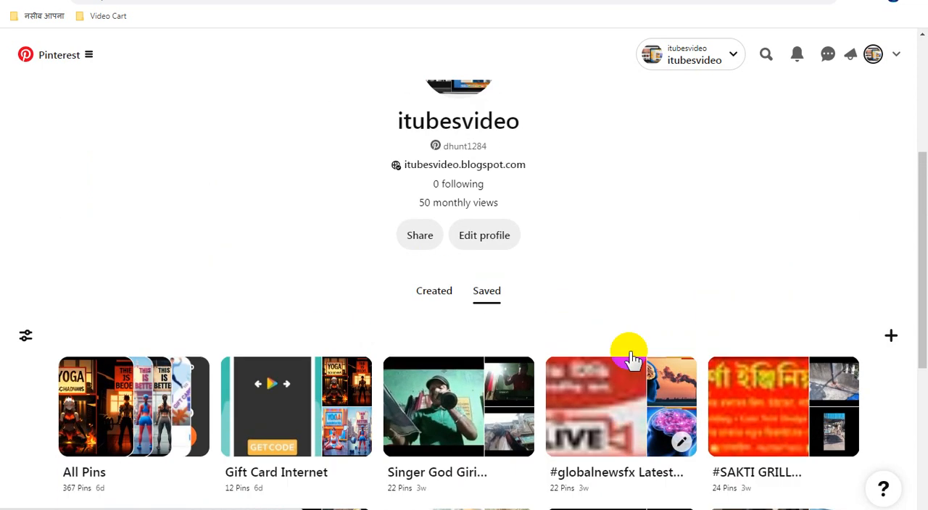
scroll(630, 357, "down", 1)
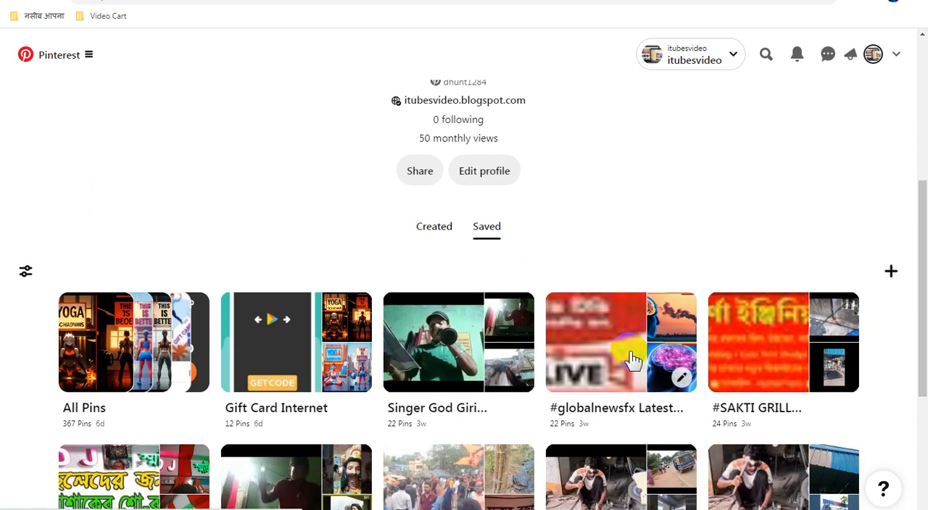
scroll(626, 302, "down", 1)
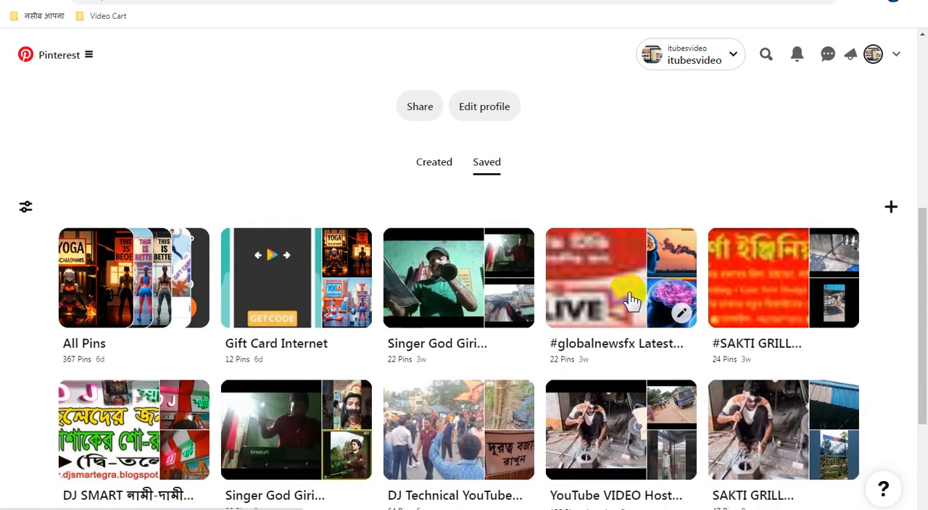
scroll(630, 299, "up", 1)
scroll(645, 266, "up", 1)
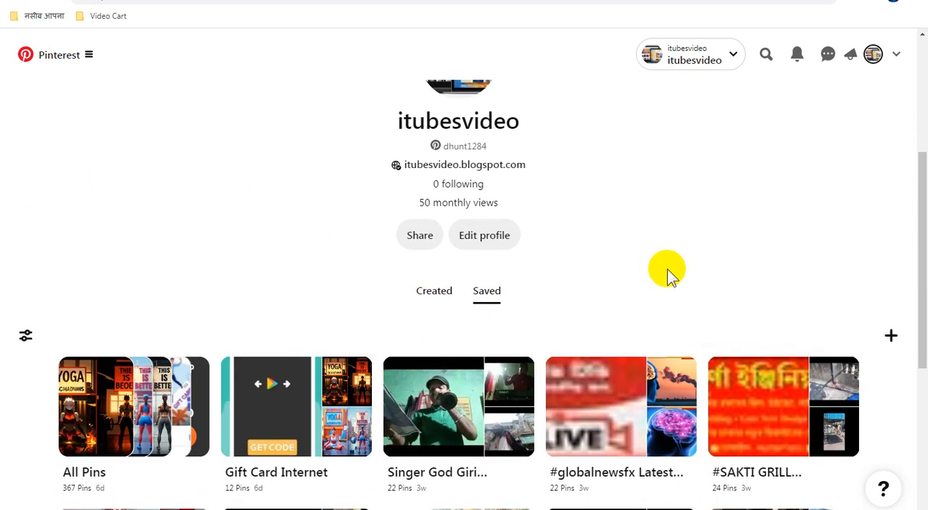
scroll(717, 288, "up", 1)
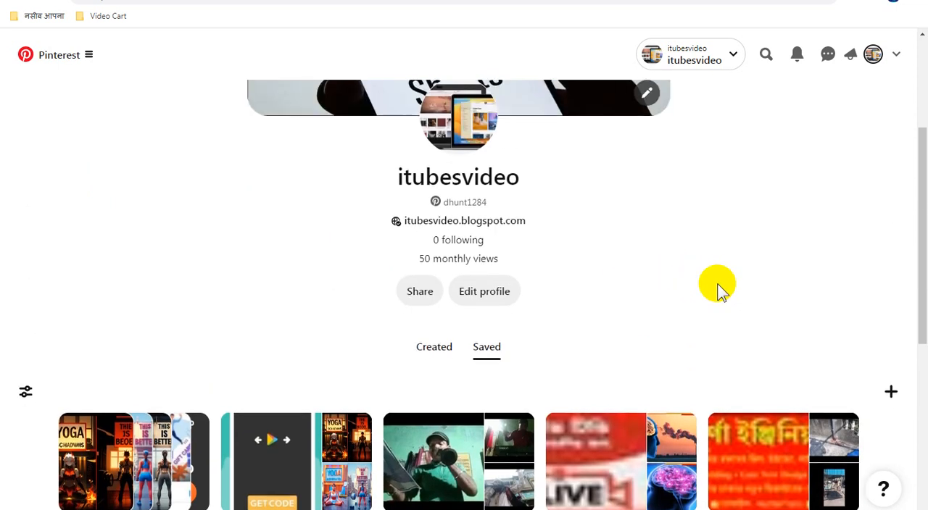
scroll(623, 269, "down", 2)
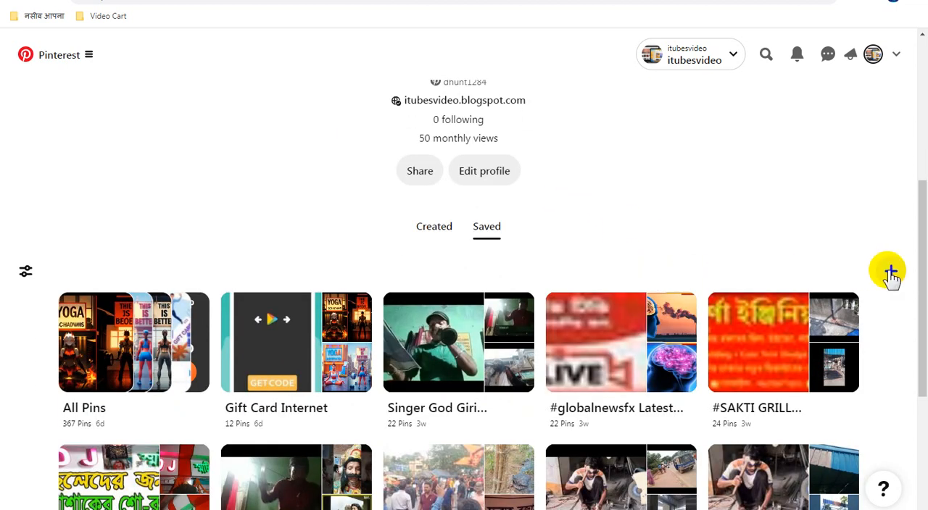
left_click(889, 272)
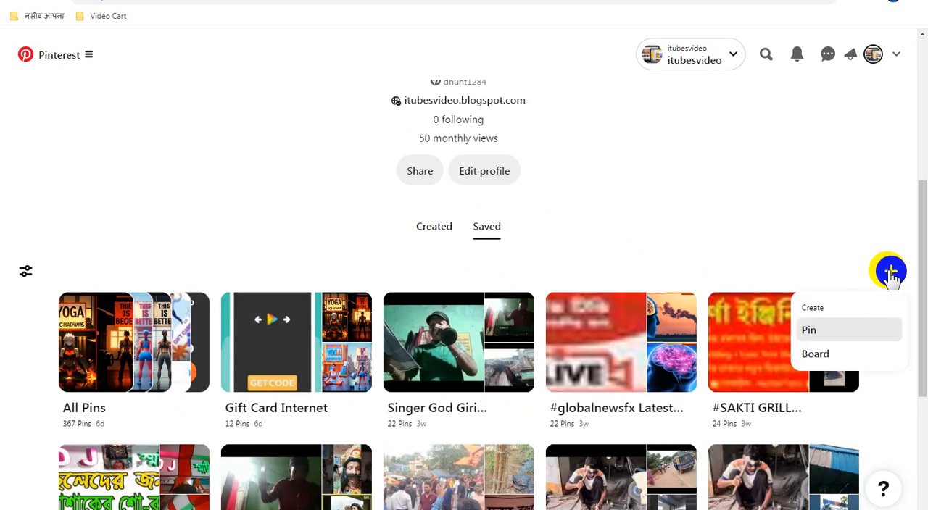
left_click(819, 354)
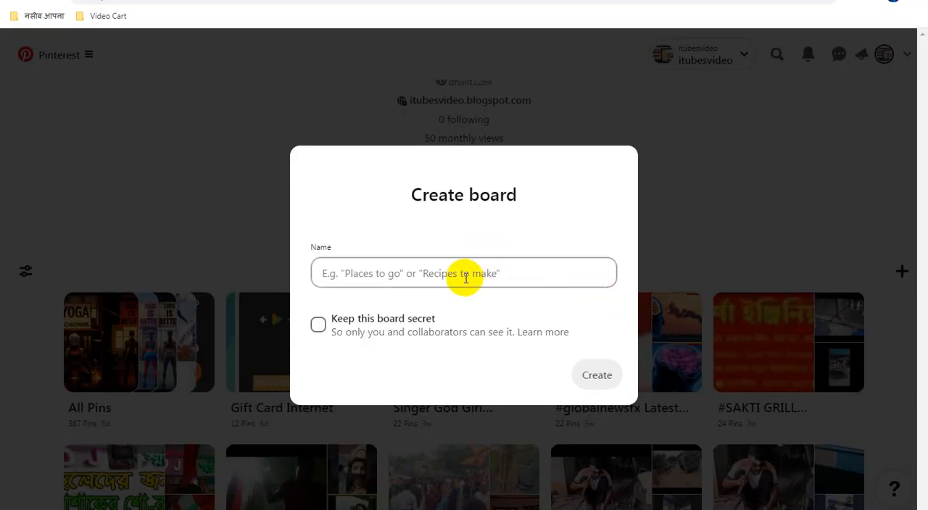
left_click(410, 273)
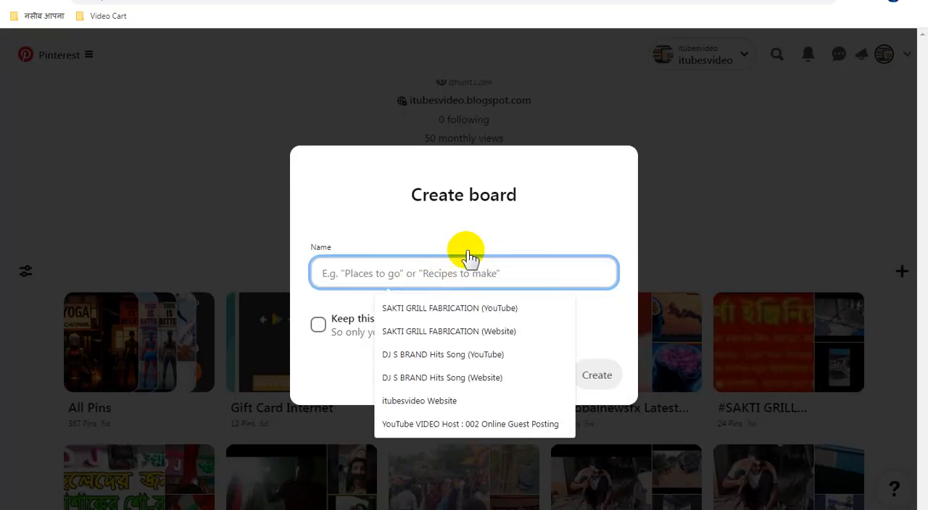
type("Auto Blogging Technical")
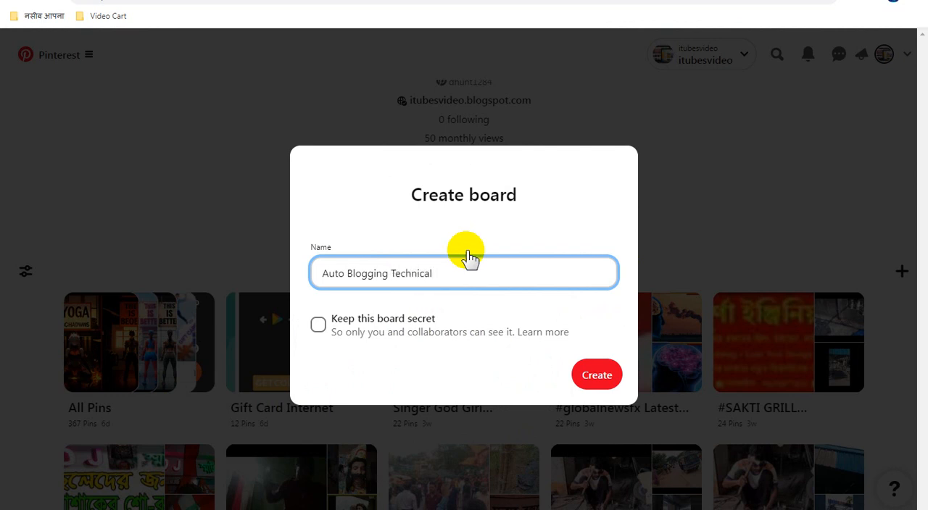
key("ctrl+a")
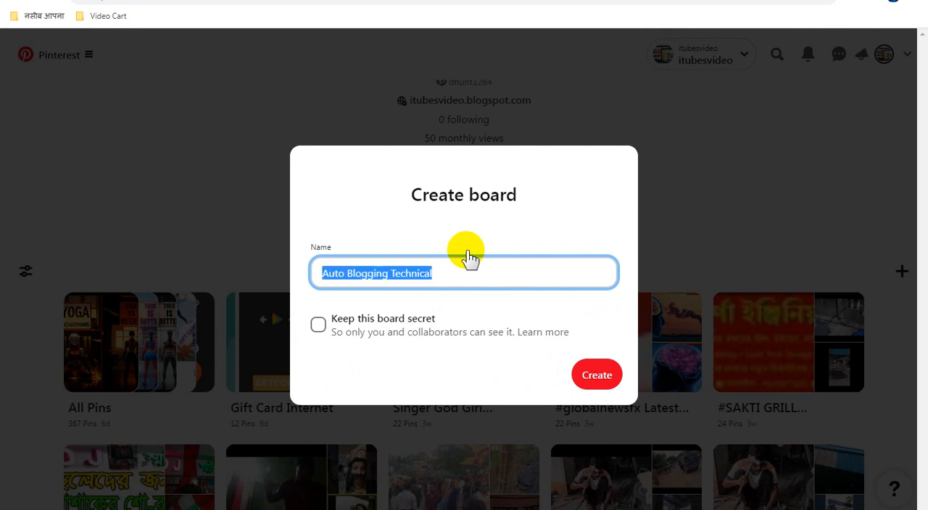
left_click(599, 378)
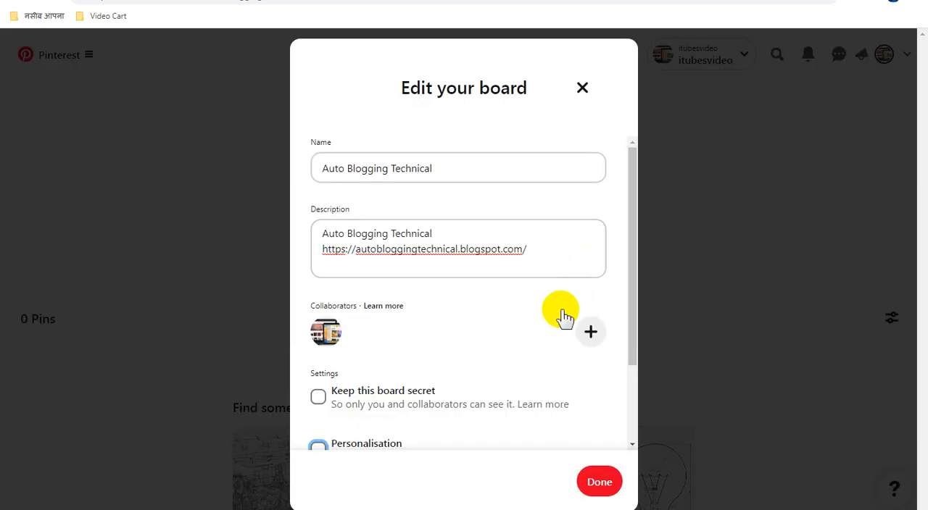
scroll(587, 426, "down", 2)
left_click(599, 486)
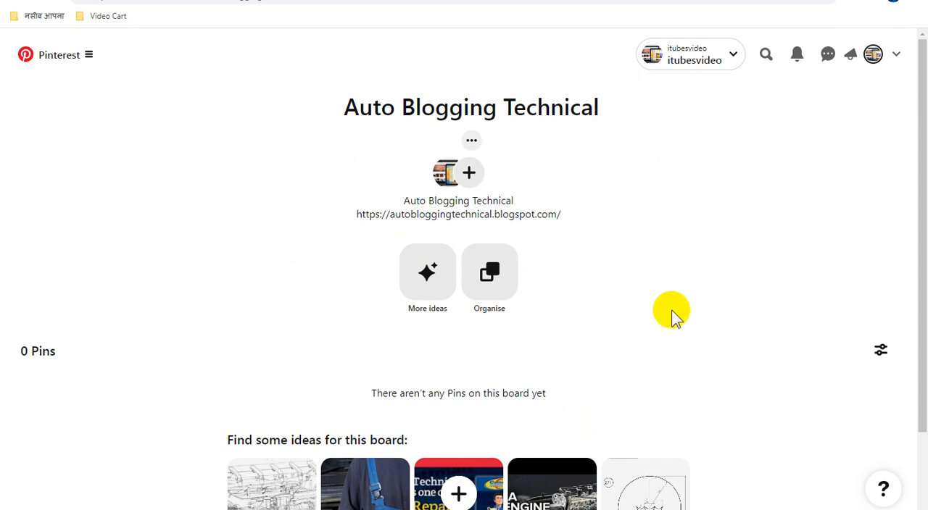
Step: Switch to the Blogger posts list, mark the Simply-Recipes-Baklava-LEAD post and copy its link address
left_click(451, 0)
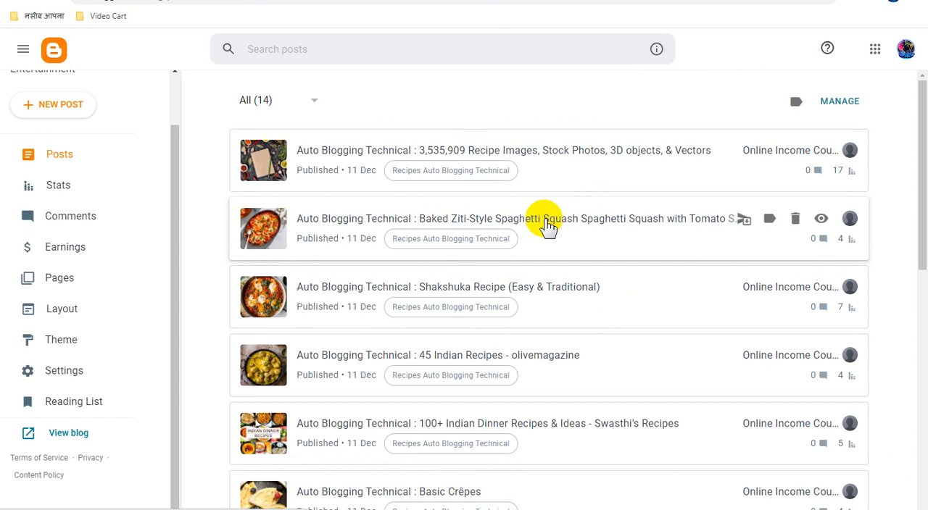
scroll(431, 280, "down", 8)
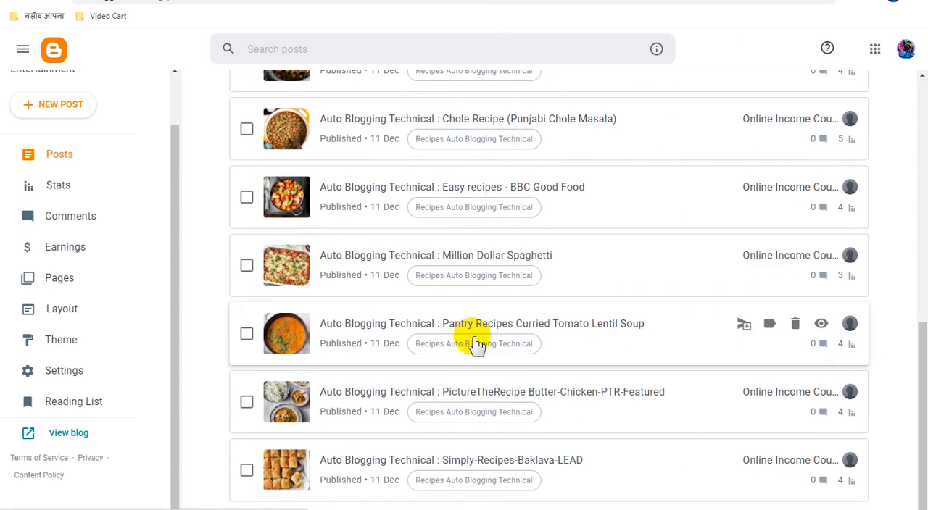
left_click(247, 470)
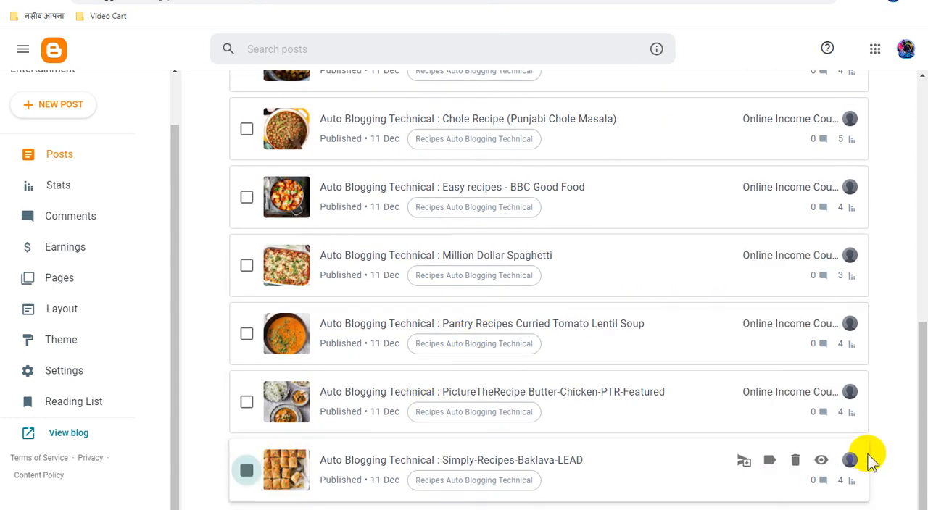
right_click(820, 463)
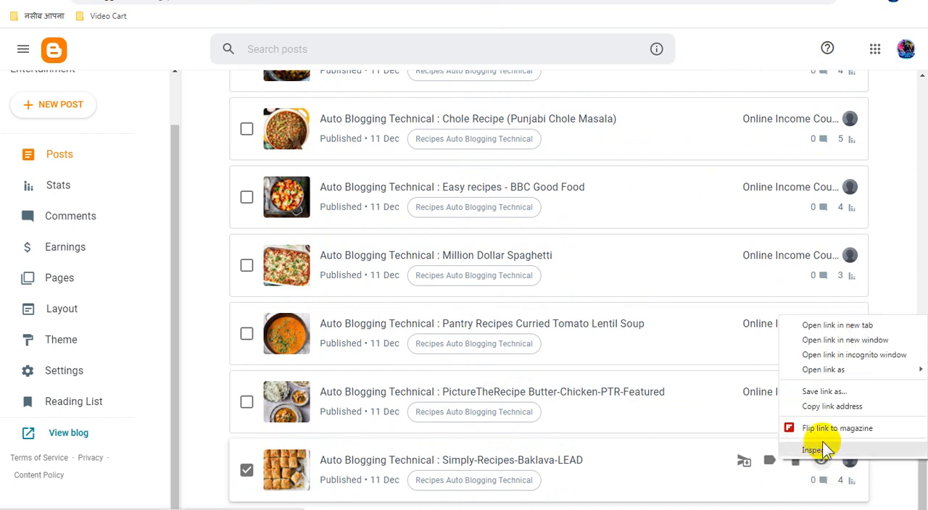
left_click(833, 407)
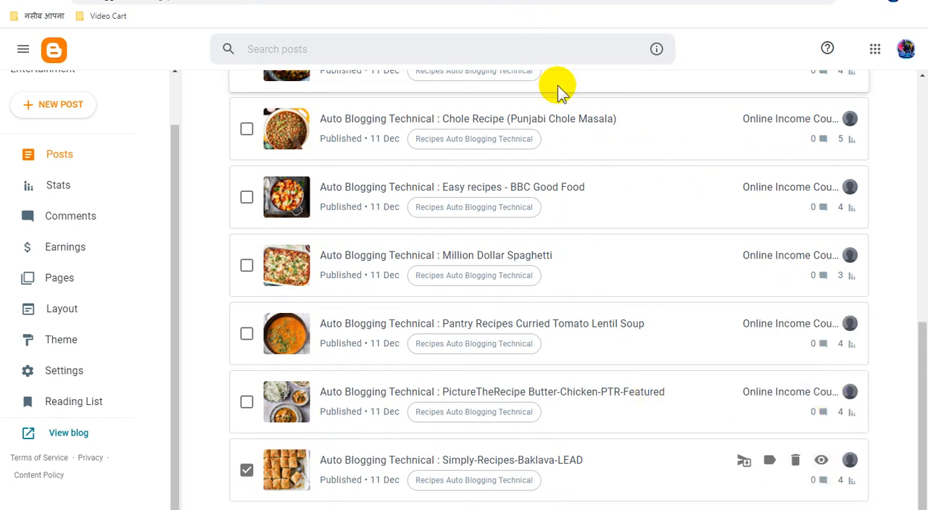
left_click(240, 1)
key("Return")
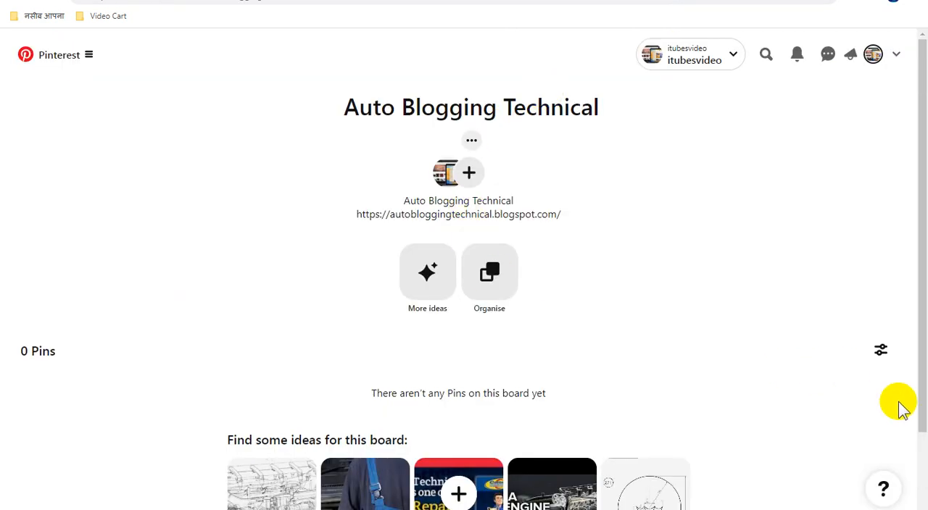
Step: Start a new Pin from the Pinterest board and load website images from the copied autobloggingtechnical.blogspot.com/2023/12/simply-recipes-baklava-lead.html link
left_click(458, 493)
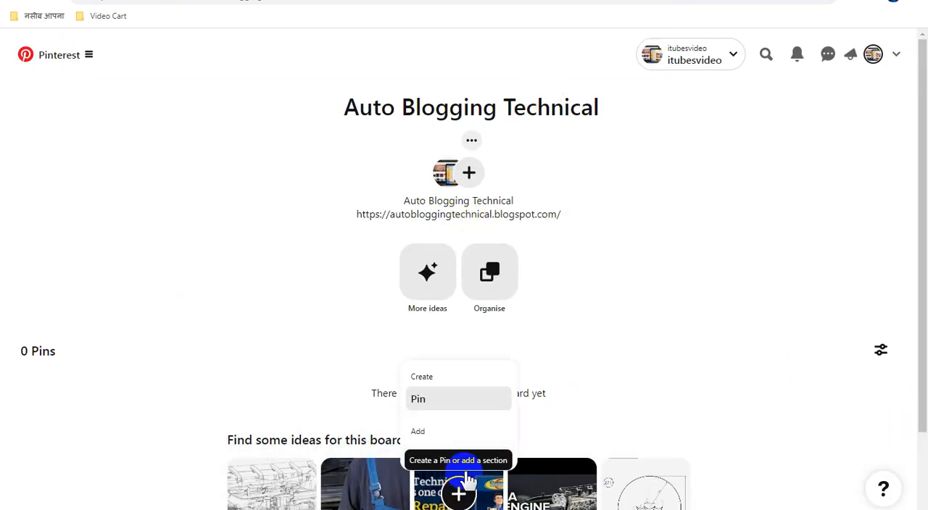
left_click(435, 398)
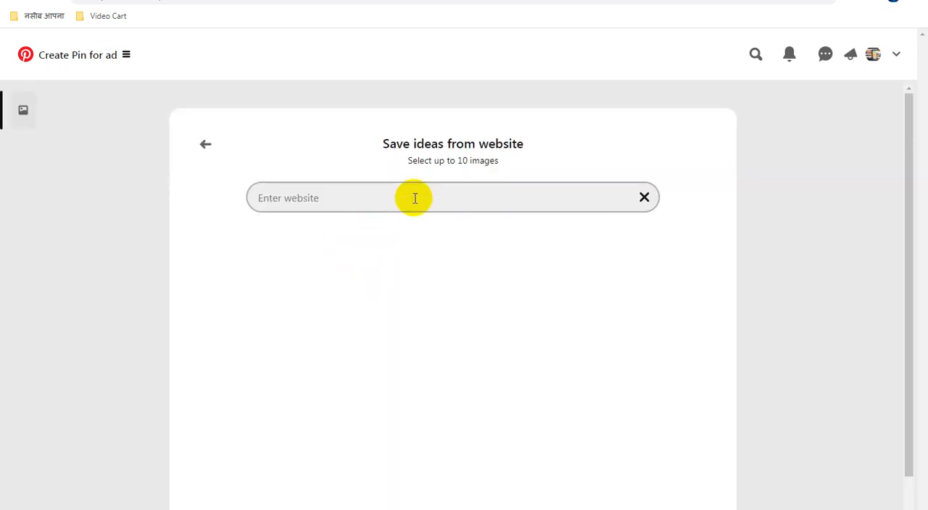
left_click(414, 198)
key("ctrl+v")
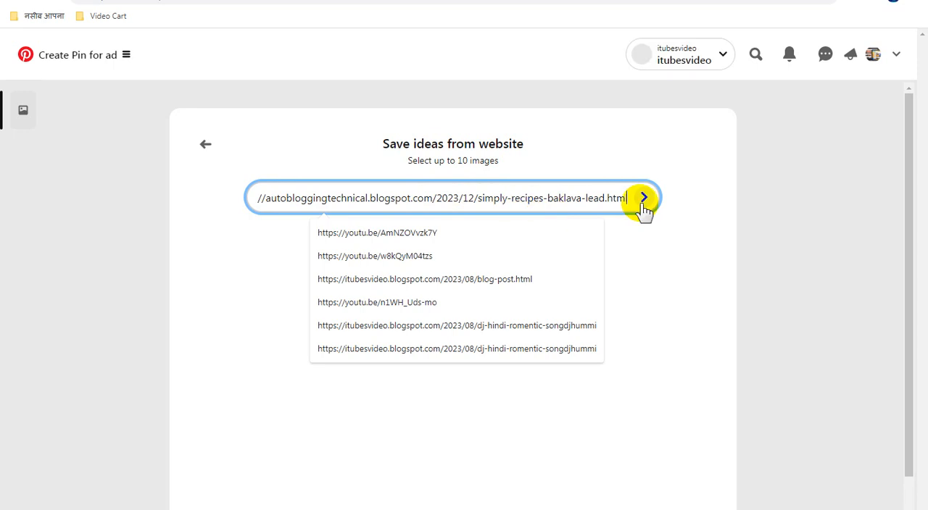
left_click(642, 203)
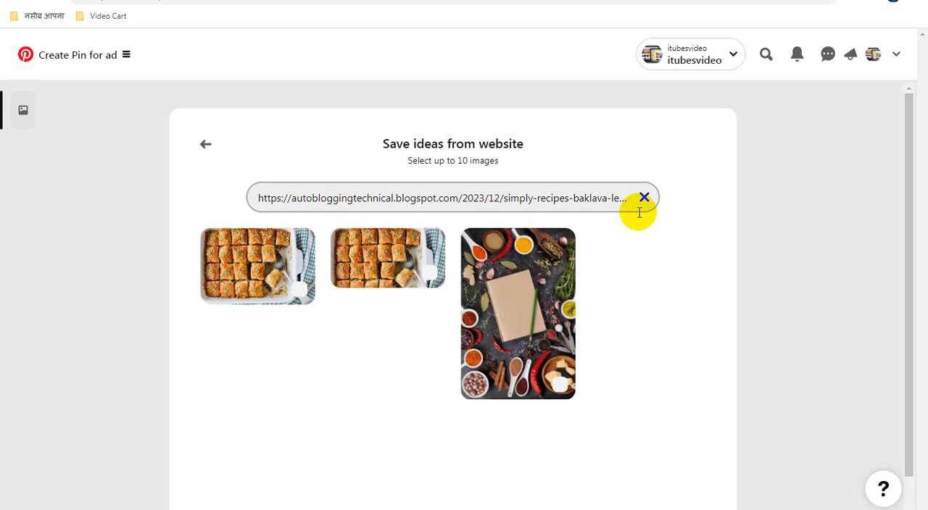
Step: Check the post in Blogger, then select the first baklava image in Pinterest and add it as a Pin
left_click(507, 0)
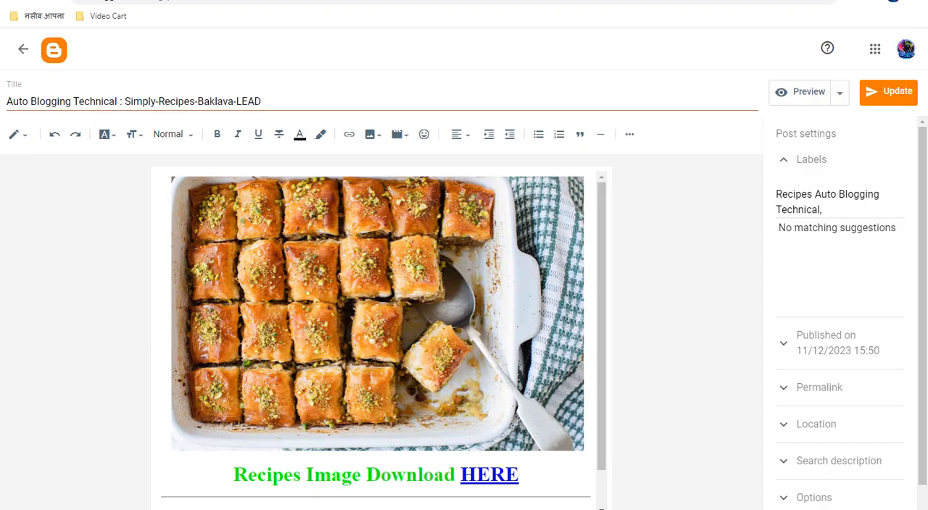
left_click(464, 0)
left_click(274, 261)
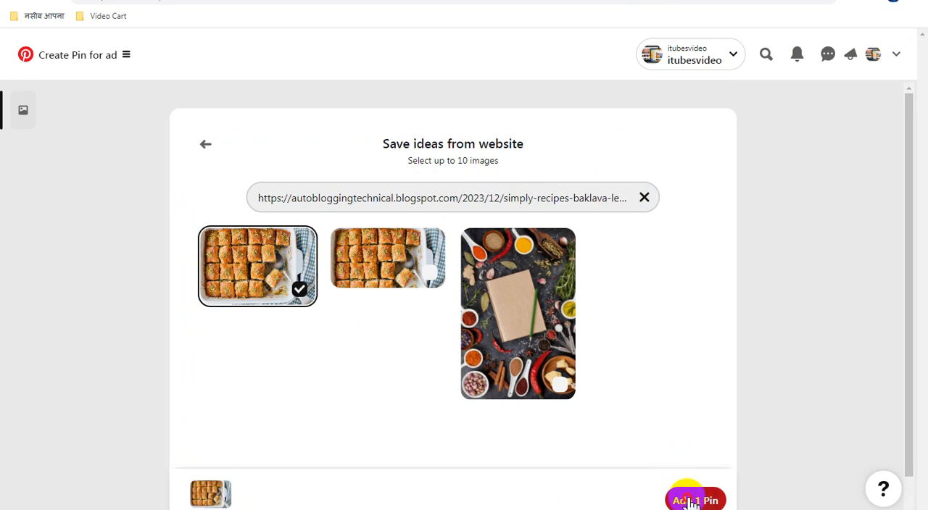
left_click(694, 499)
Step: Copy the title "Auto Blogging Technical : Simply-Recipes-Baklava-LEAD" from the Blogger post into the Pin's title and description
left_click(590, 4)
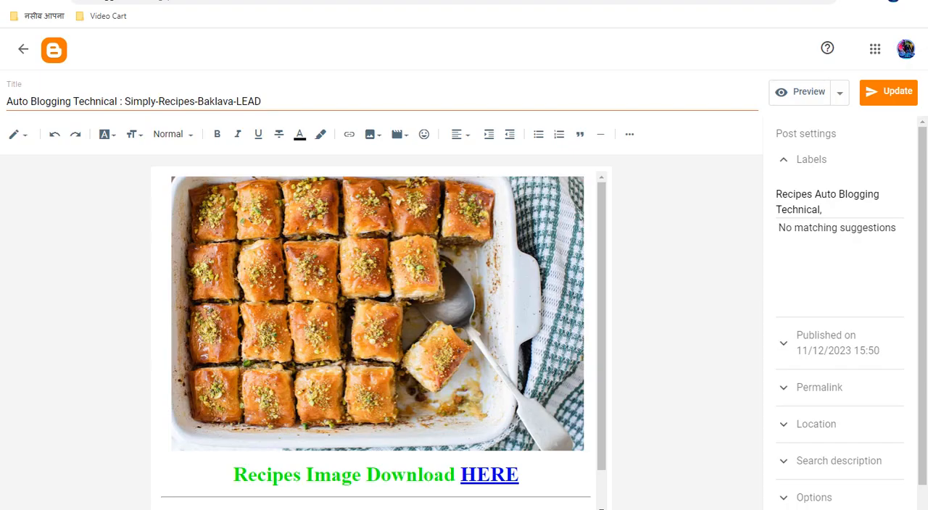
triple_click(228, 102)
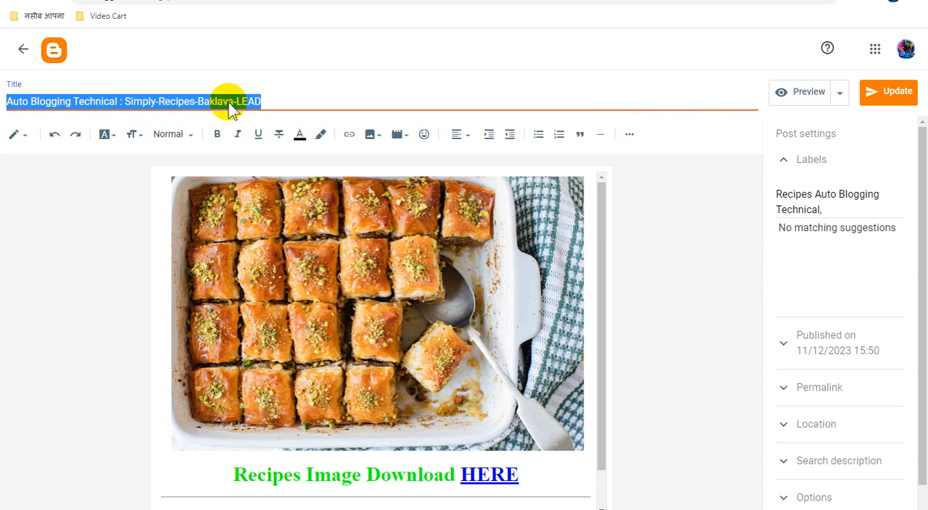
right_click(228, 102)
left_click(259, 118)
left_click(529, 3)
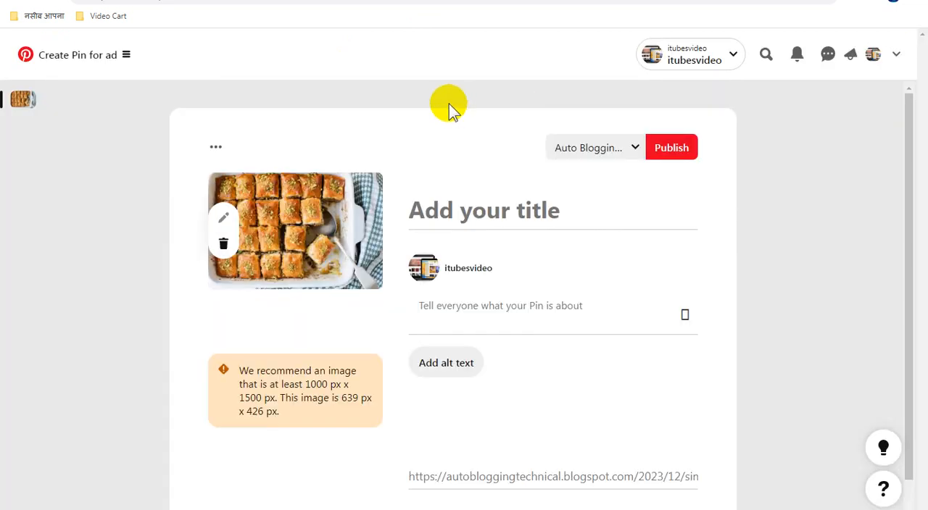
left_click(485, 210)
key("ctrl+v")
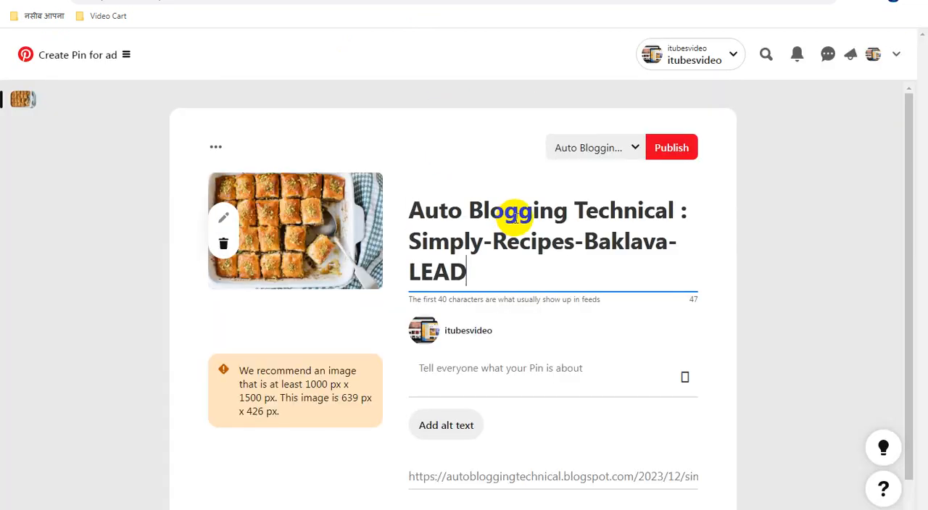
left_click(509, 368)
key("ctrl+v")
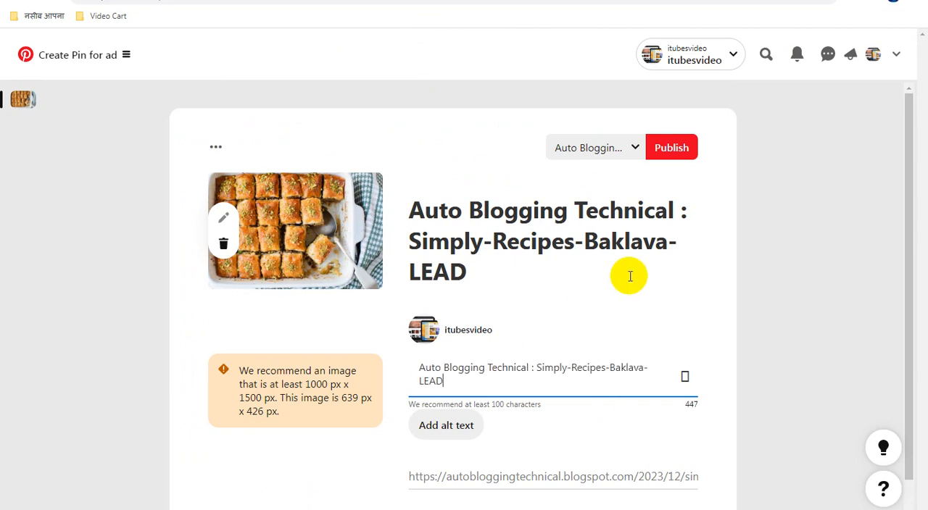
Step: Publish the baklava Pin to the Auto Blogging Technical board and look at it on the board page
left_click(672, 149)
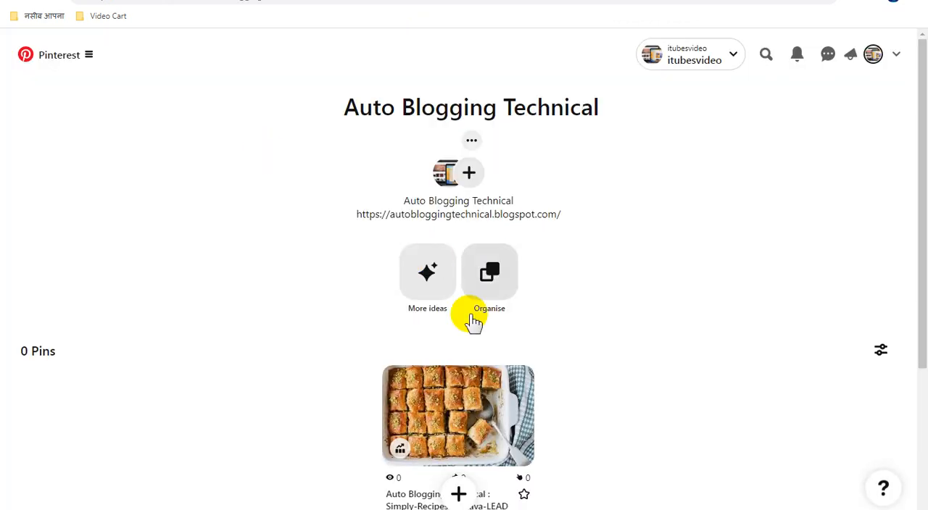
scroll(472, 320, "down", 2)
scroll(472, 320, "up", 1)
scroll(472, 321, "down", 1)
scroll(472, 320, "up", 1)
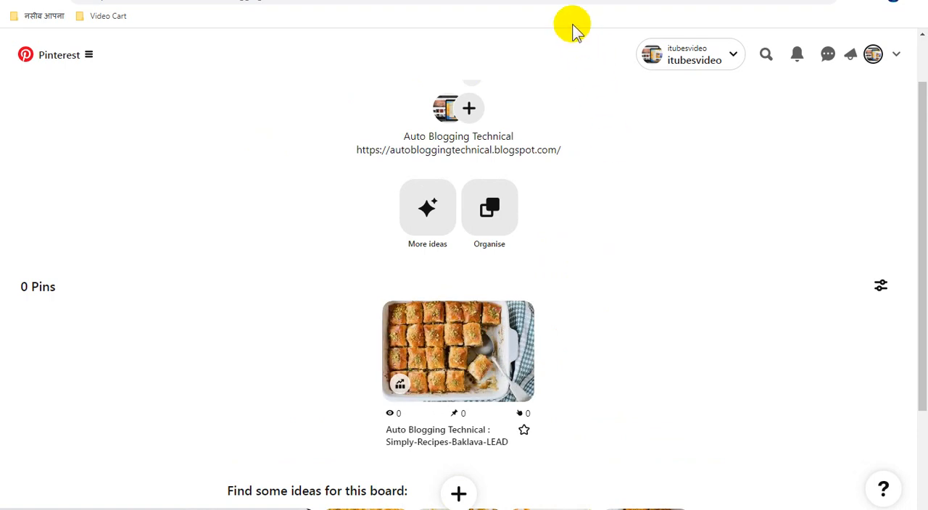
Step: Switch to Blogger, mark the PictureTheRecipe Butter-Chicken-PTR-Featured post in the post list and copy its public link address
left_click(558, 0)
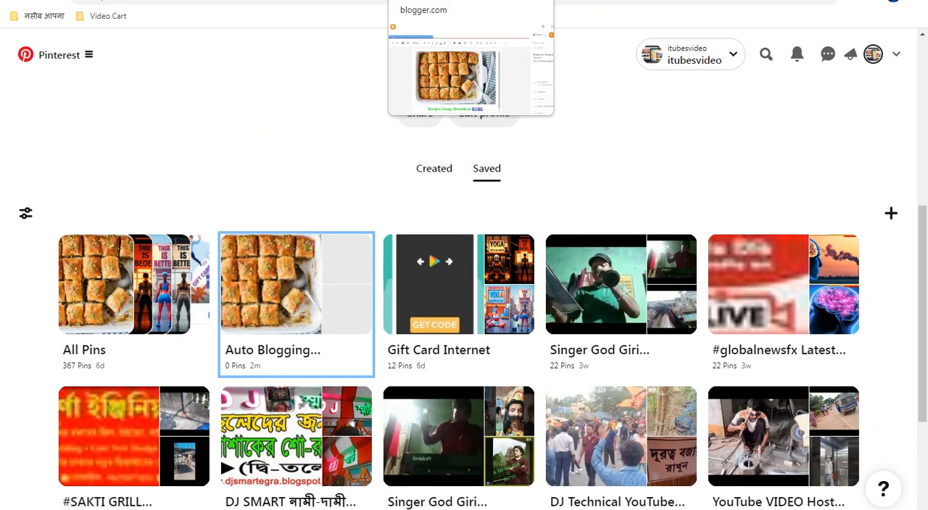
left_click(427, 0)
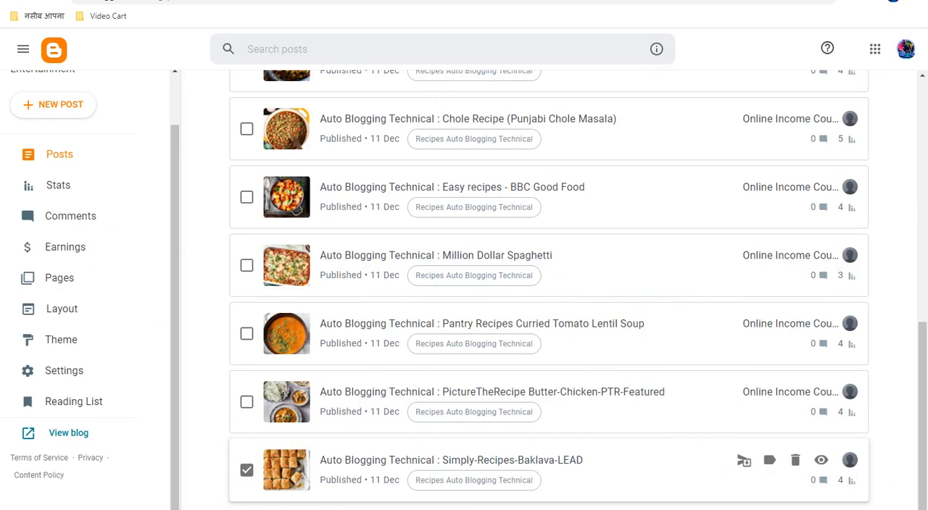
left_click(246, 403)
right_click(820, 394)
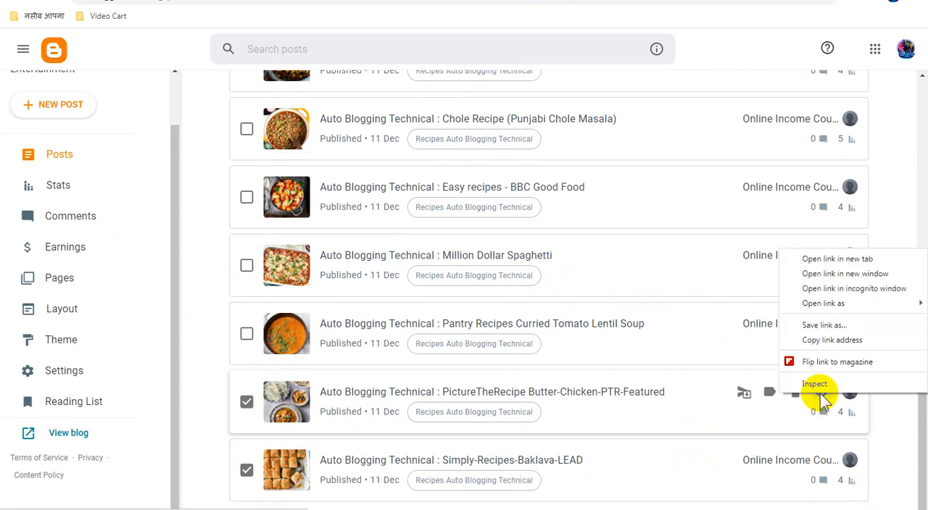
left_click(817, 340)
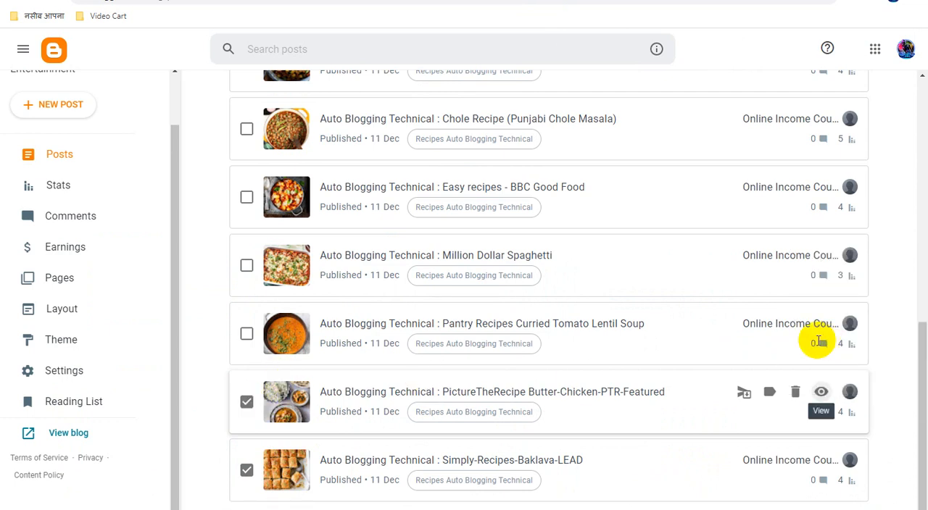
left_click(479, 394)
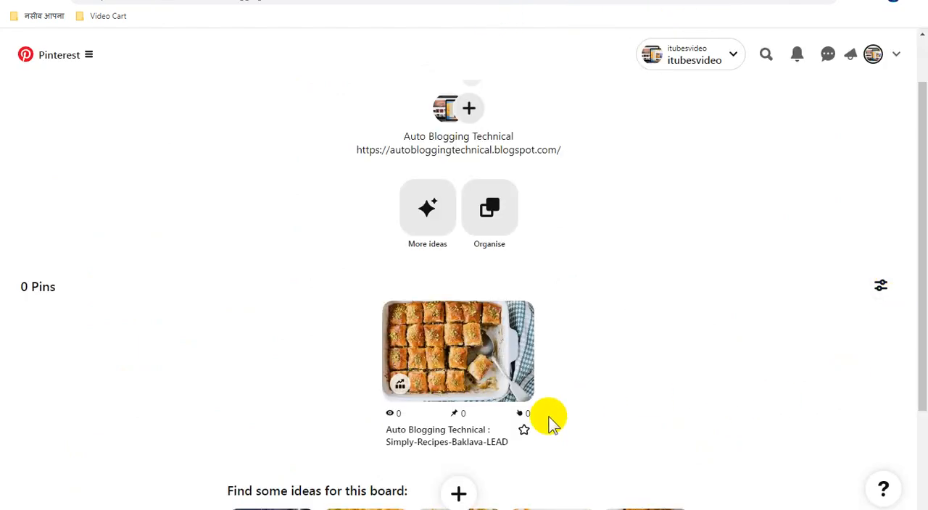
Step: Start a new Pin from the Pinterest board and load website images from the copied autobloggingtechnical.blogspot.com/2023/12/picturetherecipe-butter-chicken-ptr.html link
left_click(458, 495)
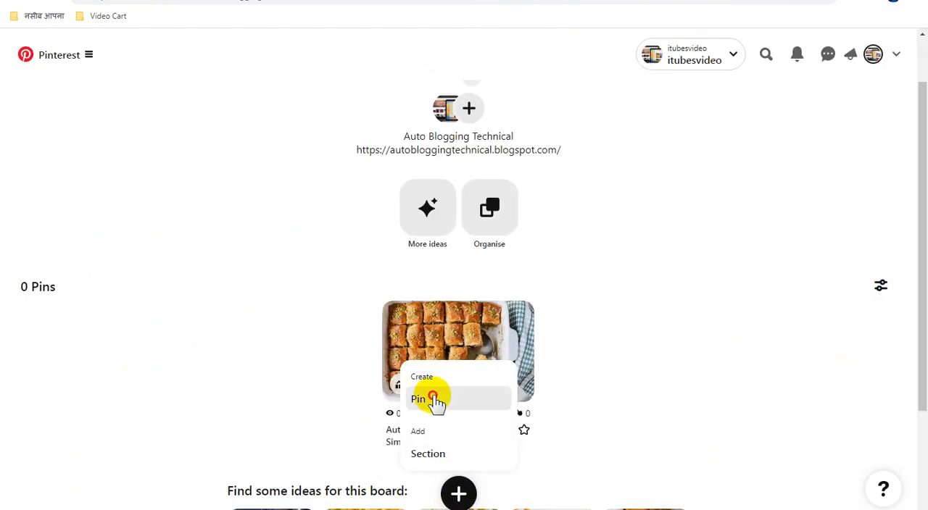
left_click(437, 397)
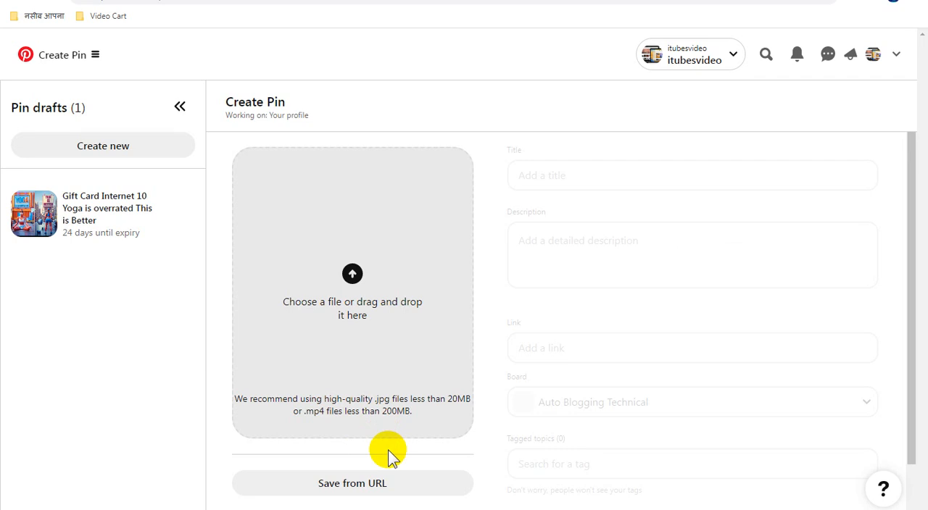
left_click(376, 475)
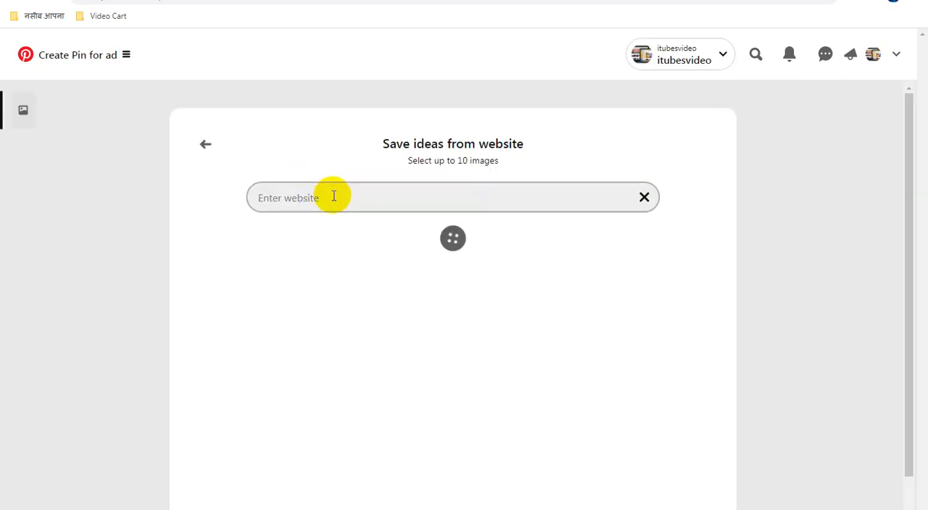
left_click(334, 196)
type("https://bloggingtechnical.blogspot.com/2023/12/picturetherecipe-butter-chicken-ptr.html")
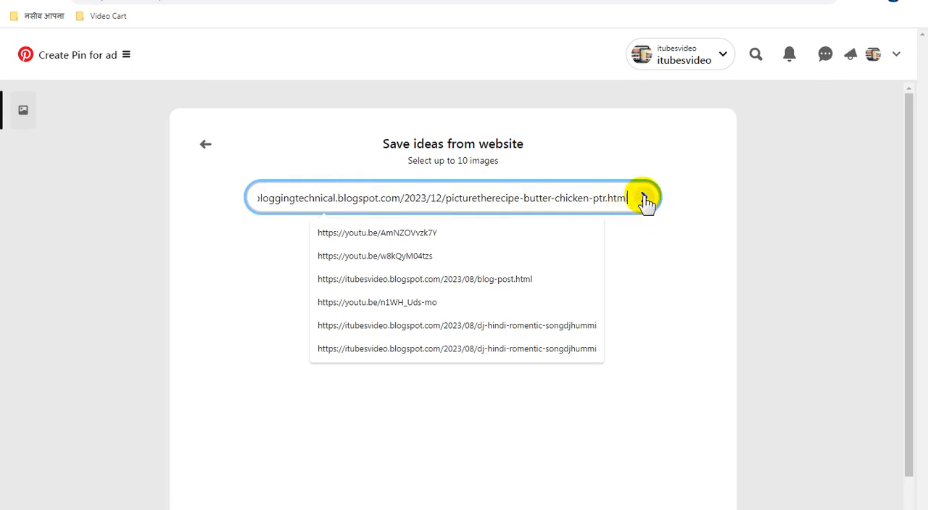
left_click(645, 199)
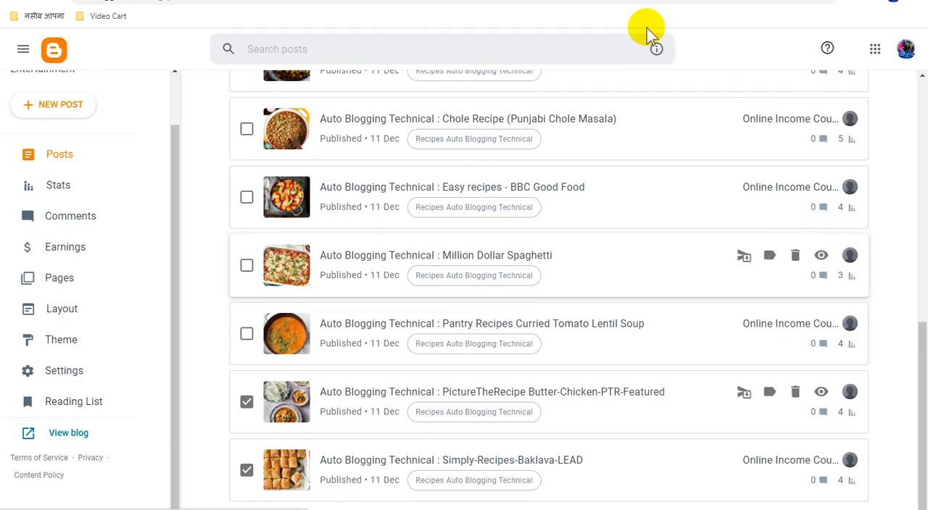
Step: Open the butter chicken post in Blogger, then select the taller butter chicken image in Pinterest and add it as a Pin
left_click(492, 391)
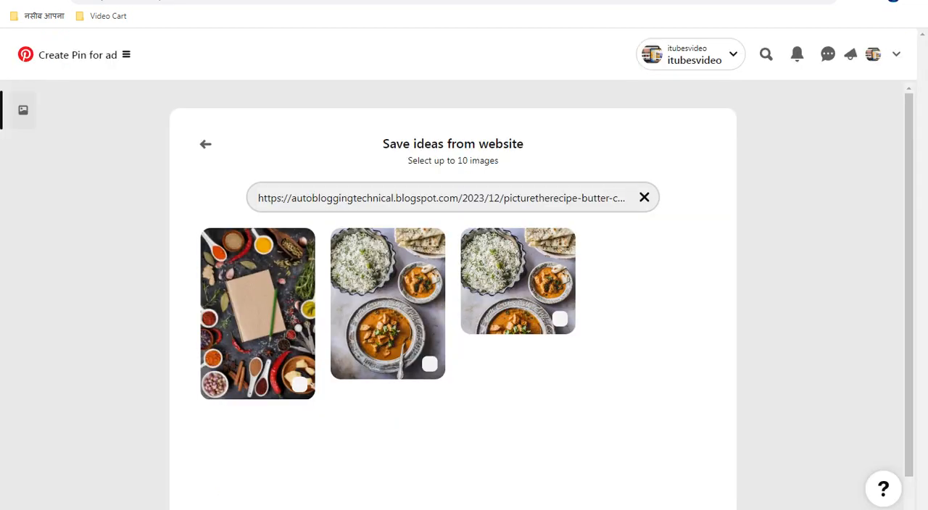
left_click(401, 288)
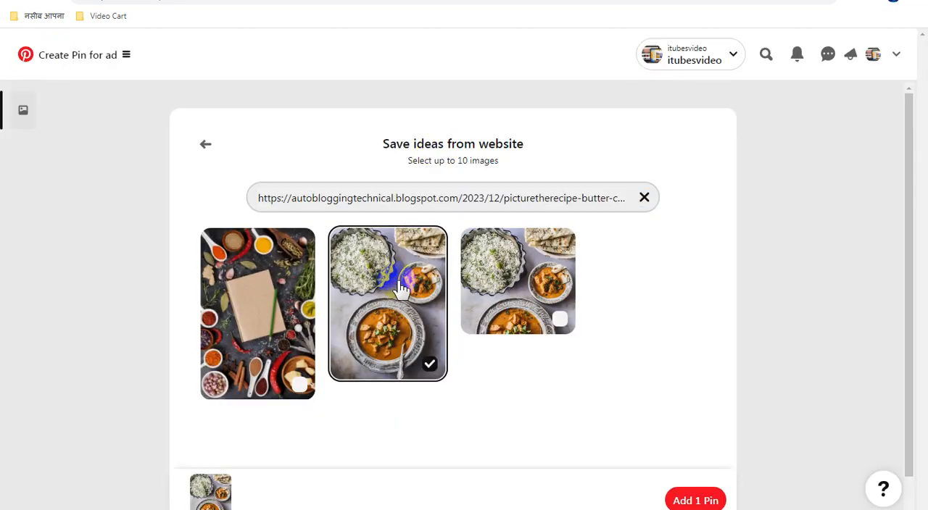
left_click(693, 499)
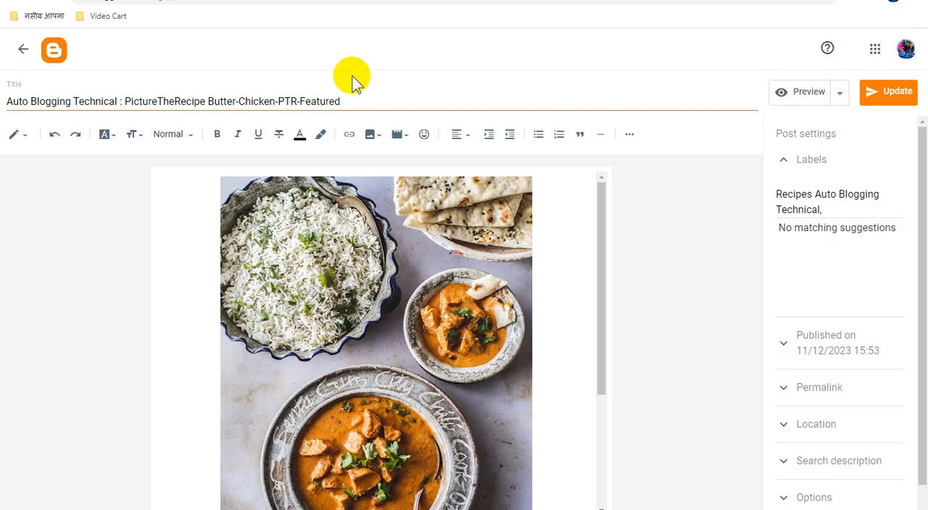
Step: Copy "Auto Blogging Technical : PictureTheRecipe Butter-Chicken-PTR-Featured" from the Blogger post into the Pin's title and description, and publish it to the Auto Blogging Technical board
triple_click(287, 102)
right_click(289, 103)
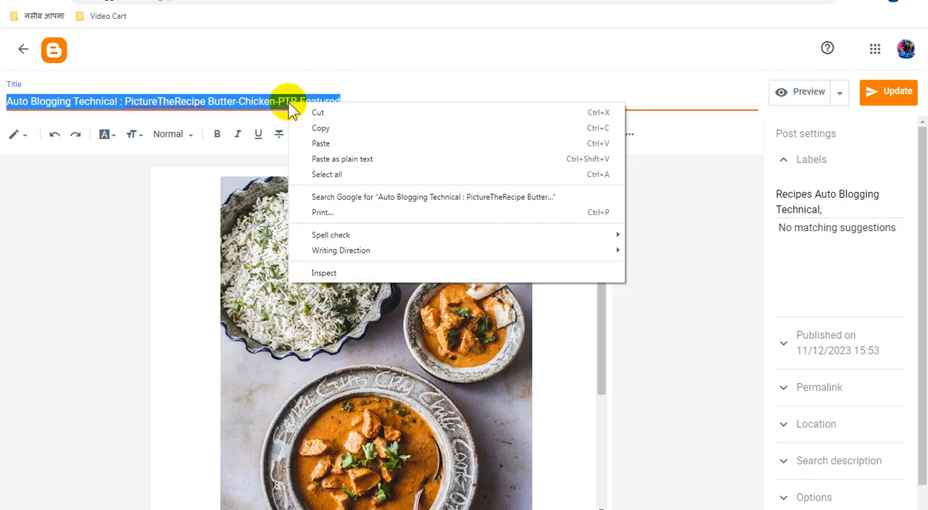
left_click(324, 130)
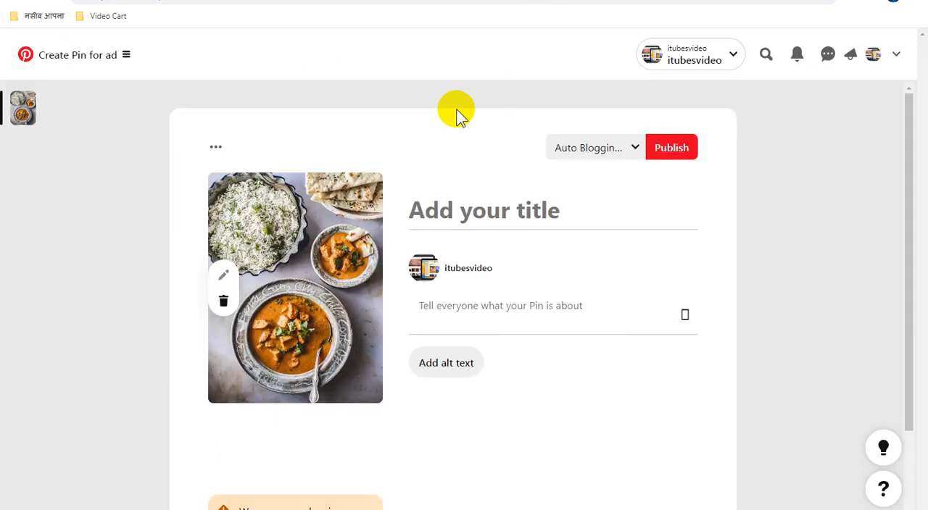
left_click(472, 211)
key("ctrl+v")
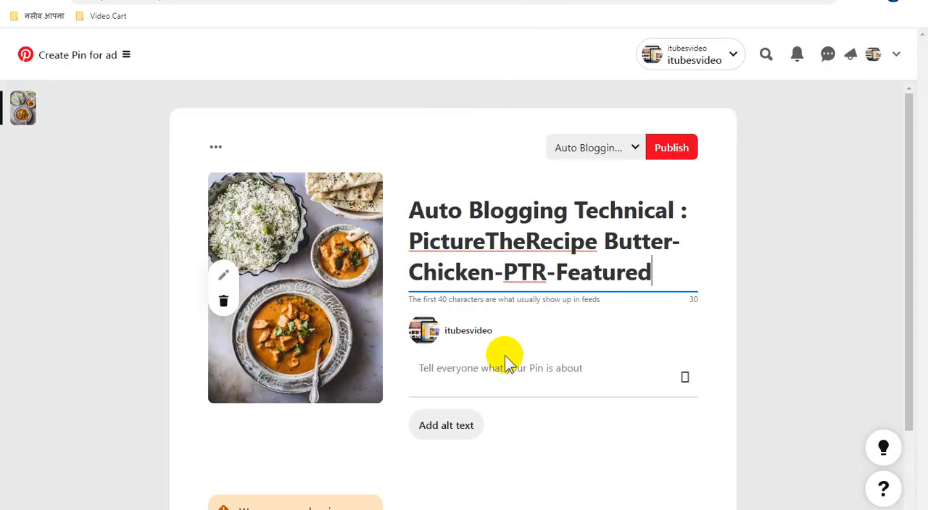
left_click(499, 364)
key("ctrl+v")
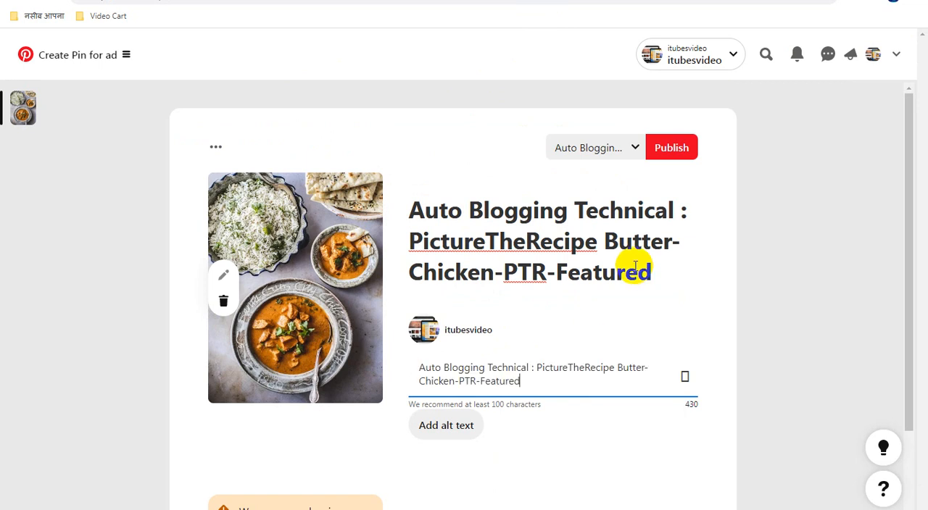
left_click(673, 150)
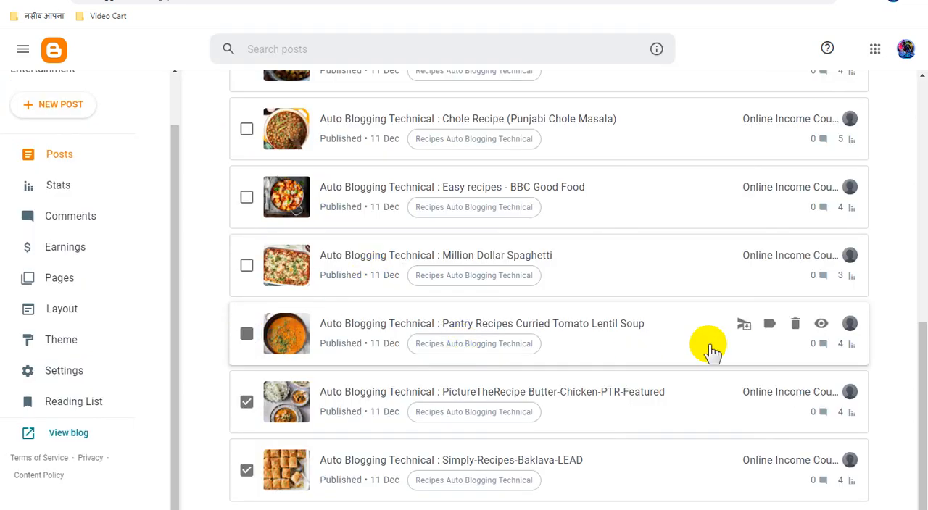
Step: In Blogger, copy the link address of the Pantry Recipes Curried Tomato Lentil Soup post and bring up its editor
right_click(819, 324)
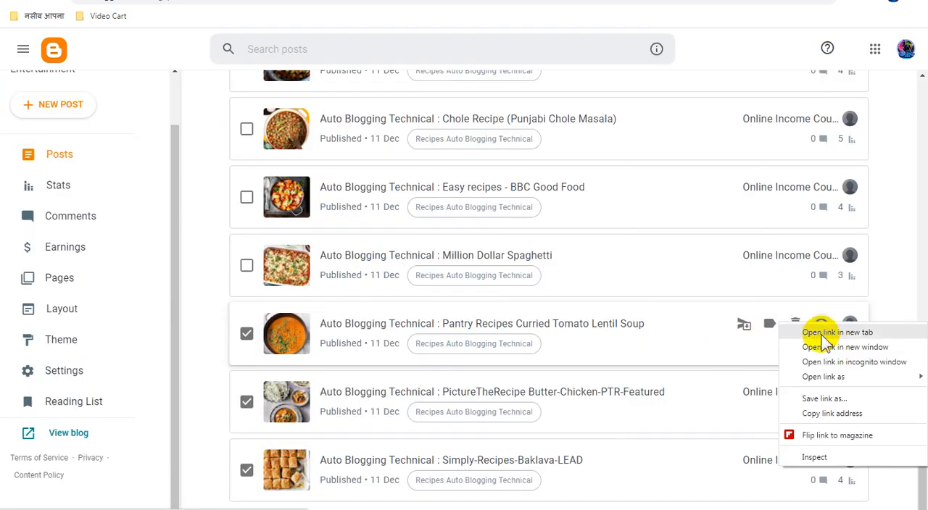
left_click(832, 414)
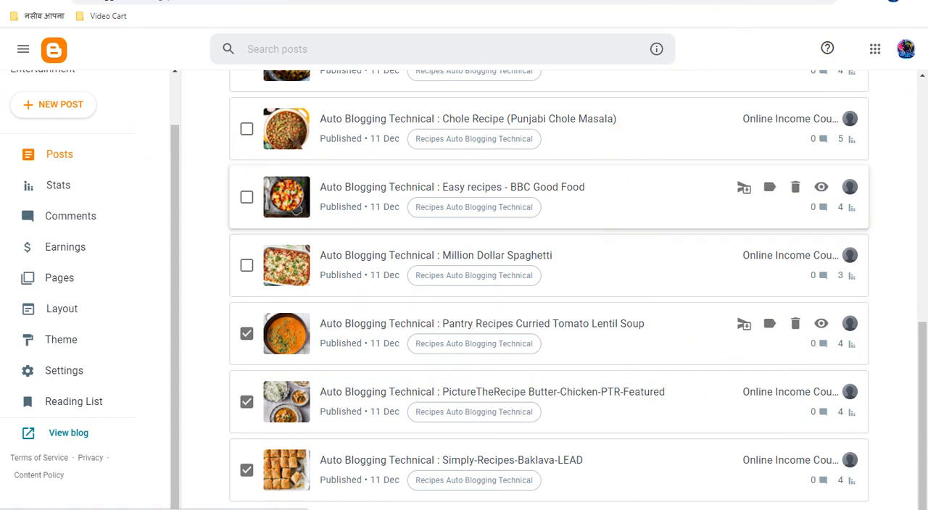
left_click(609, 1)
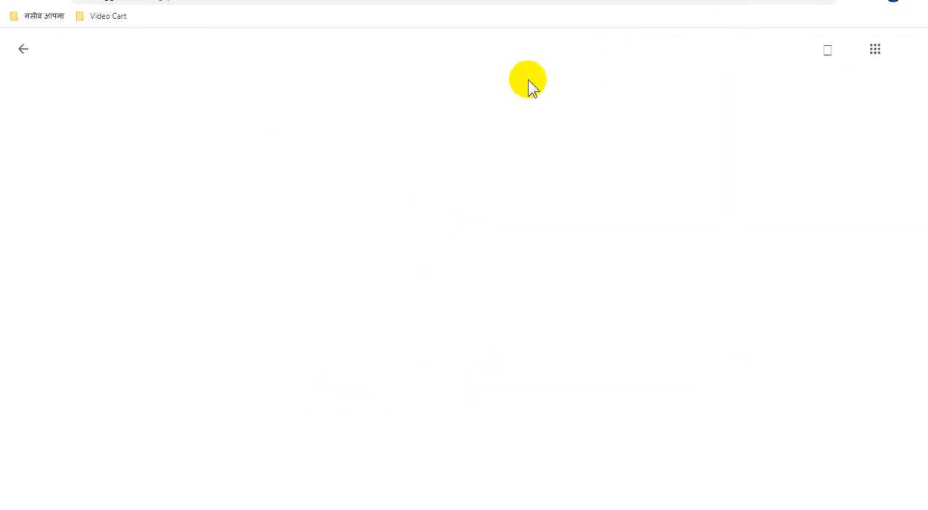
Step: Load website images for a new Pinterest Pin from the copied autobloggingtechnical.blogspot.com/2023/12/pantry-recipes-curried-tomato-lentil.html link
left_click(464, 1)
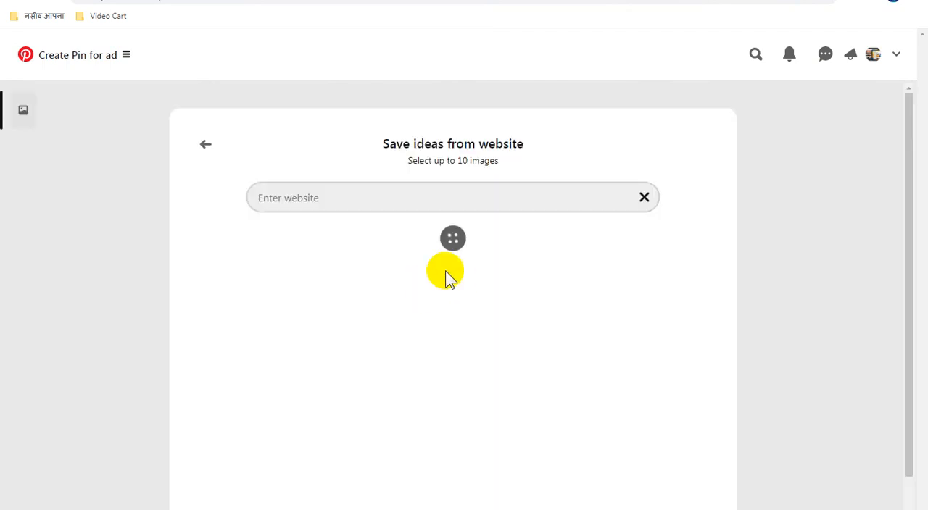
left_click(416, 193)
key("ctrl+v")
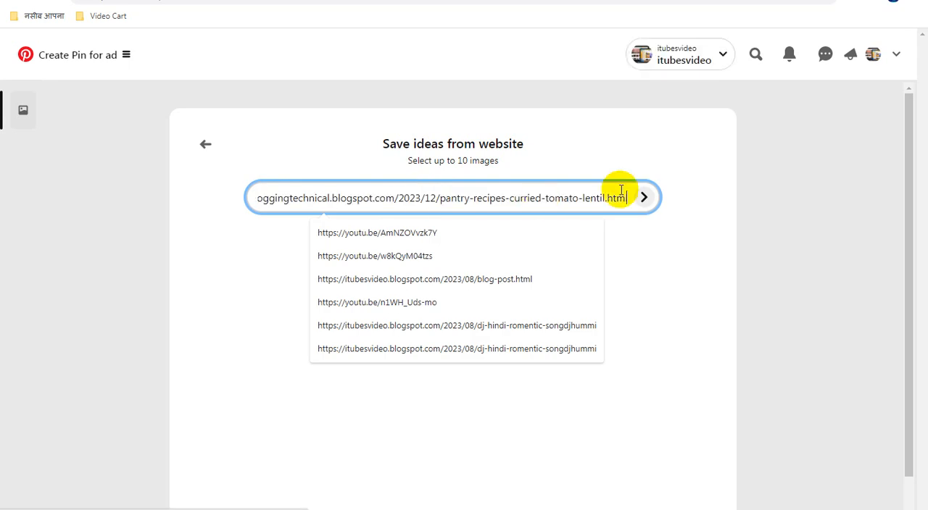
left_click(643, 199)
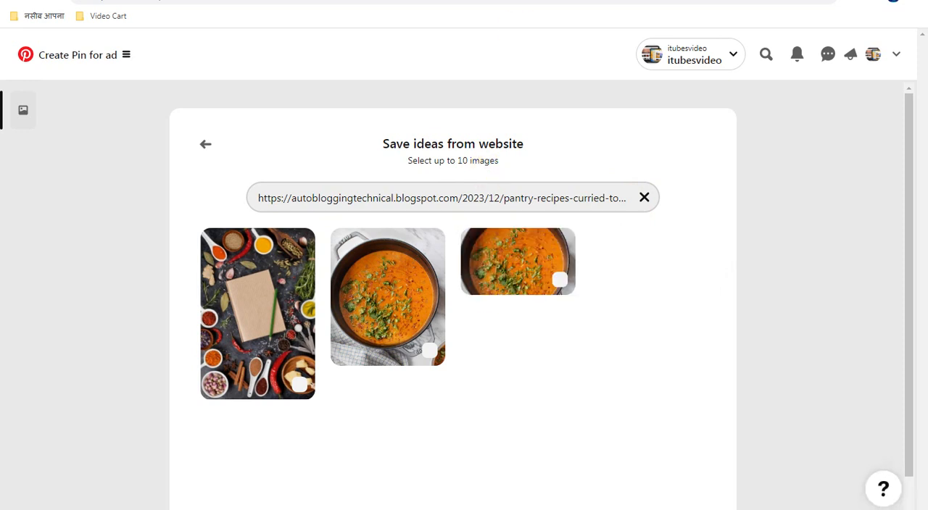
Step: Check the post list in Blogger, then select the taller tomato lentil soup image in Pinterest and add it as a Pin
left_click(561, 1)
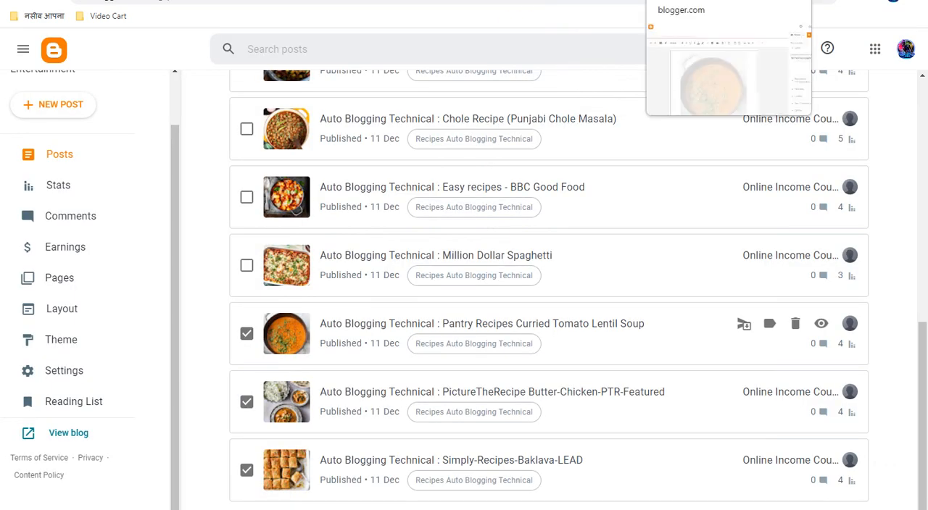
left_click(685, 0)
left_click(804, 0)
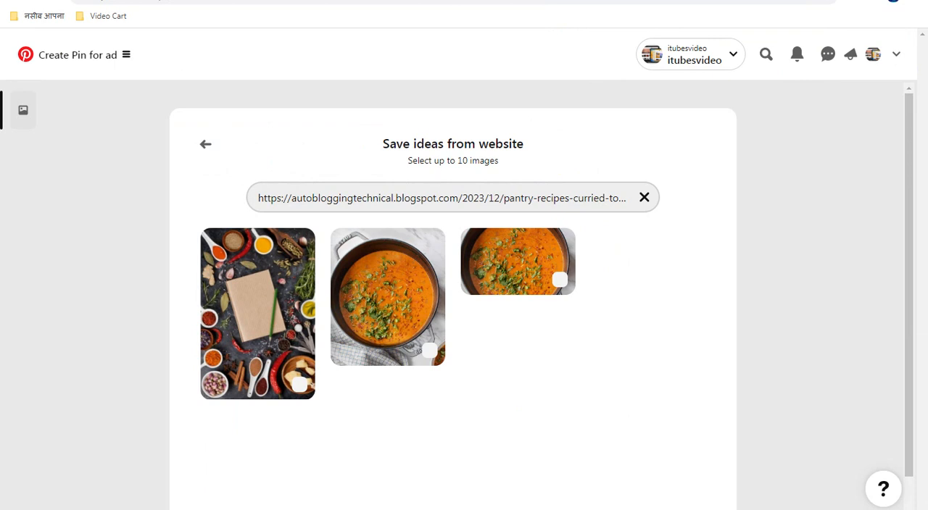
left_click(373, 280)
left_click(713, 500)
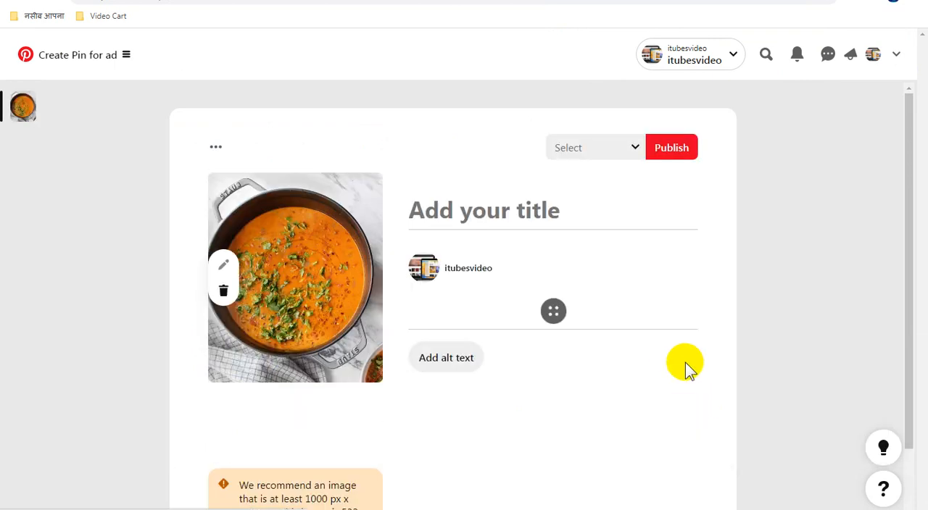
Step: Copy "Auto Blogging Technical : Pantry Recipes Curried Tomato Lentil Soup" from the Blogger post into the Pin's title and description, and publish the Pin
left_click(590, 4)
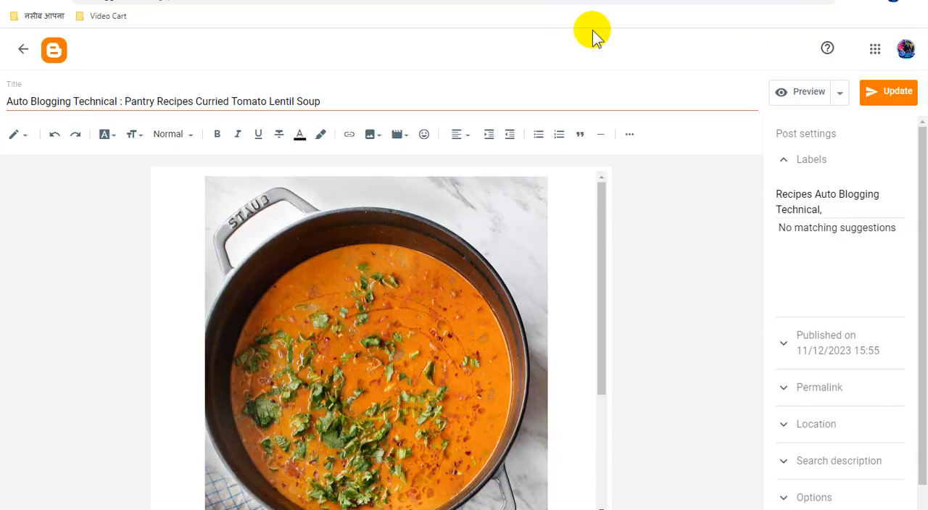
triple_click(293, 102)
right_click(293, 105)
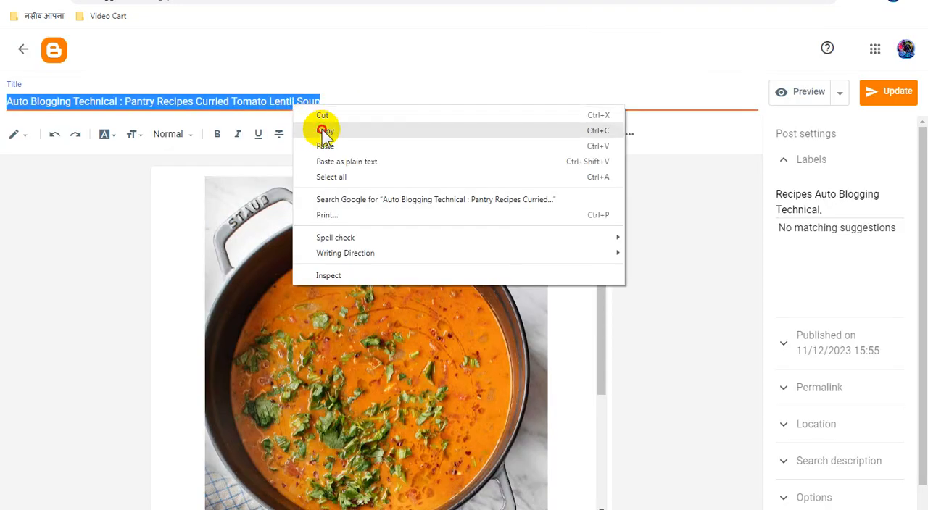
left_click(324, 131)
left_click(471, 4)
left_click(474, 210)
key("ctrl+v")
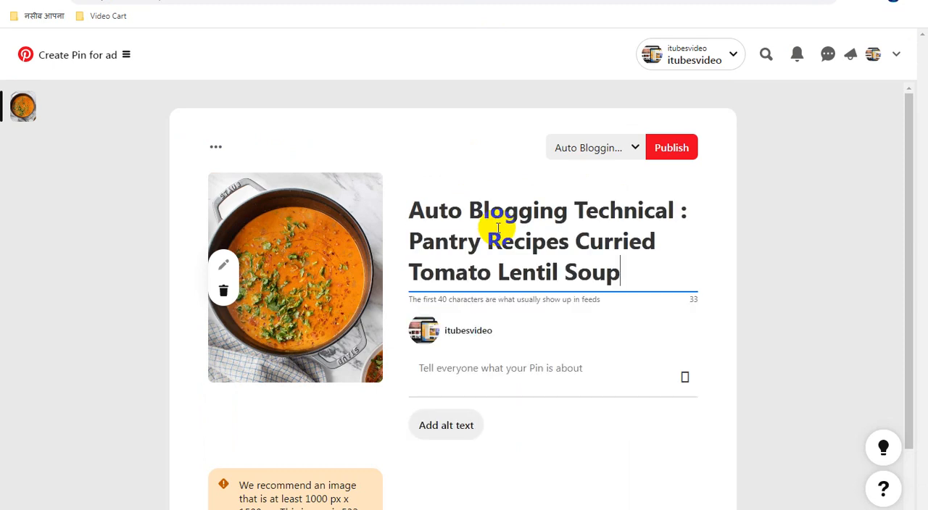
left_click(492, 370)
key("ctrl+v")
left_click(684, 151)
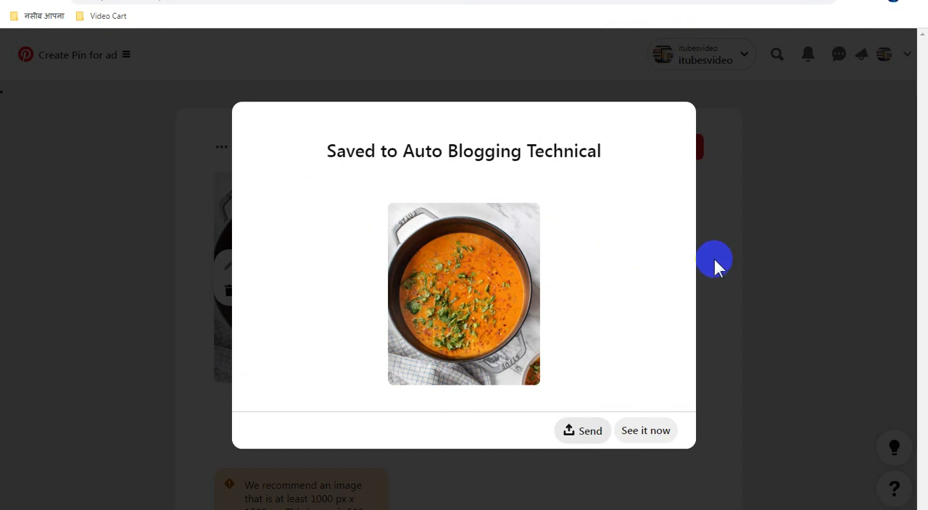
Step: Copy the link address of the Million Dollar Spaghetti post in Blogger and return to Pinterest's Pin creation page
left_click(653, 1)
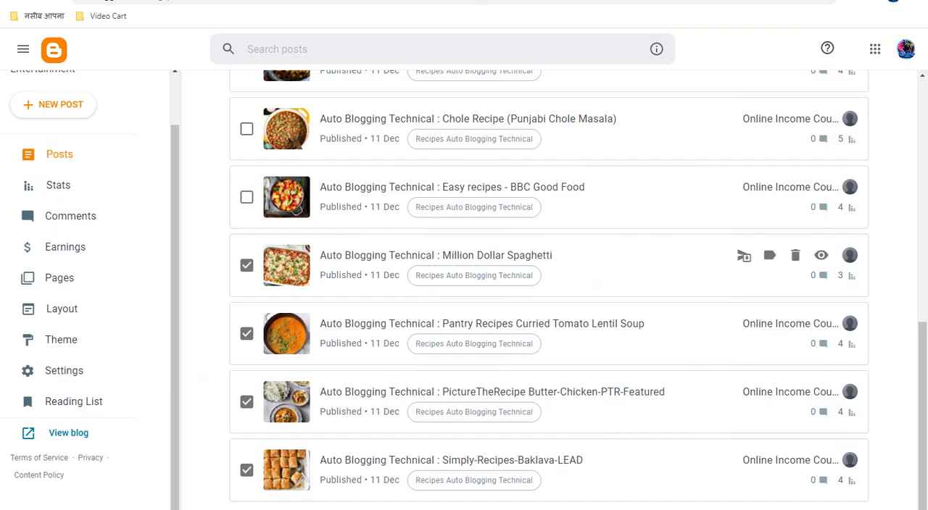
right_click(818, 254)
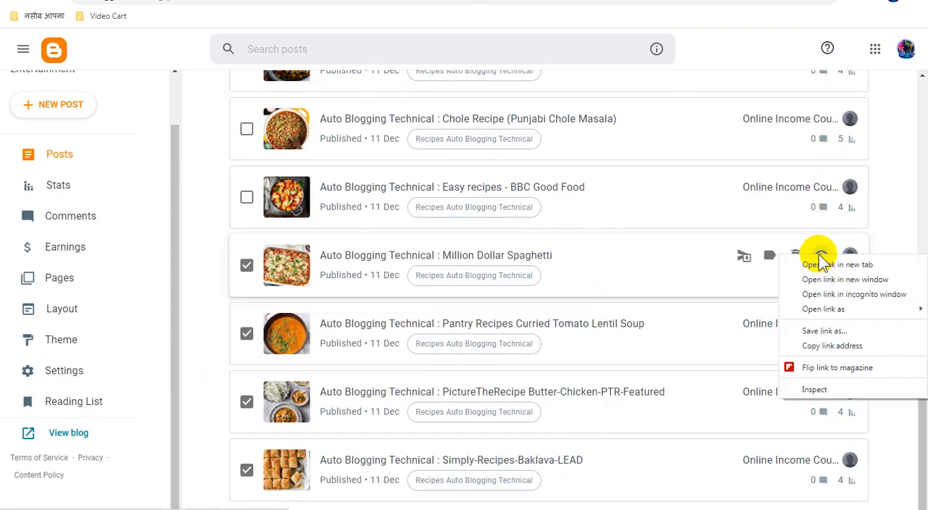
left_click(826, 346)
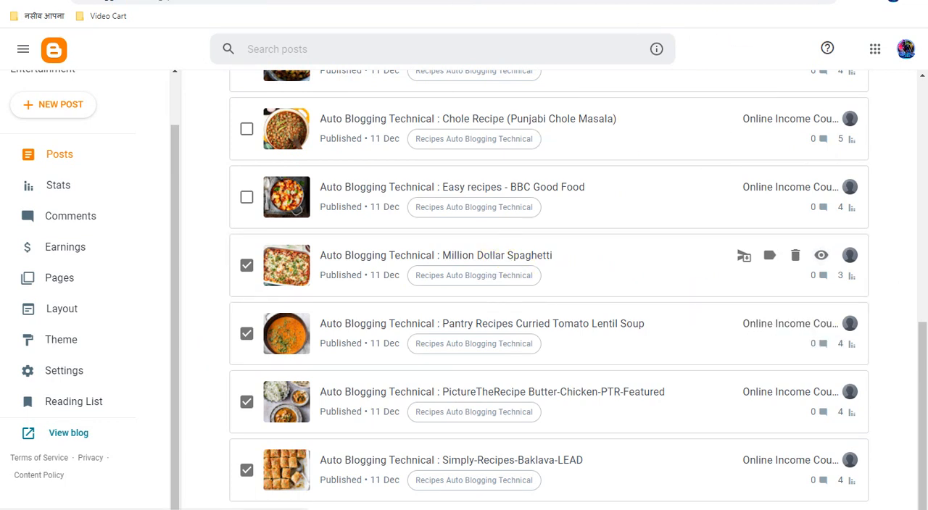
left_click(616, 1)
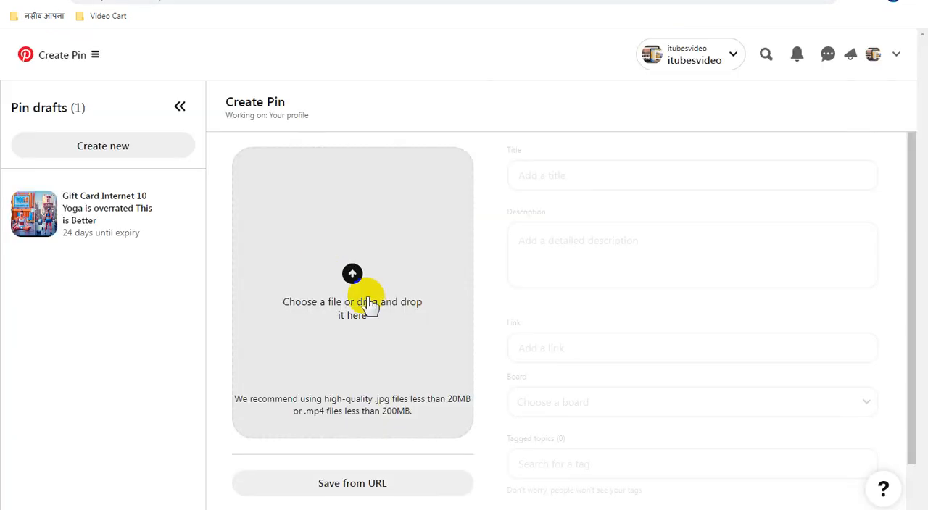
Step: Load website images for a new Pin from the copied autobloggingtechnical.blogspot.com/2023/12/million-dollar-spaghetti.html link
left_click(399, 480)
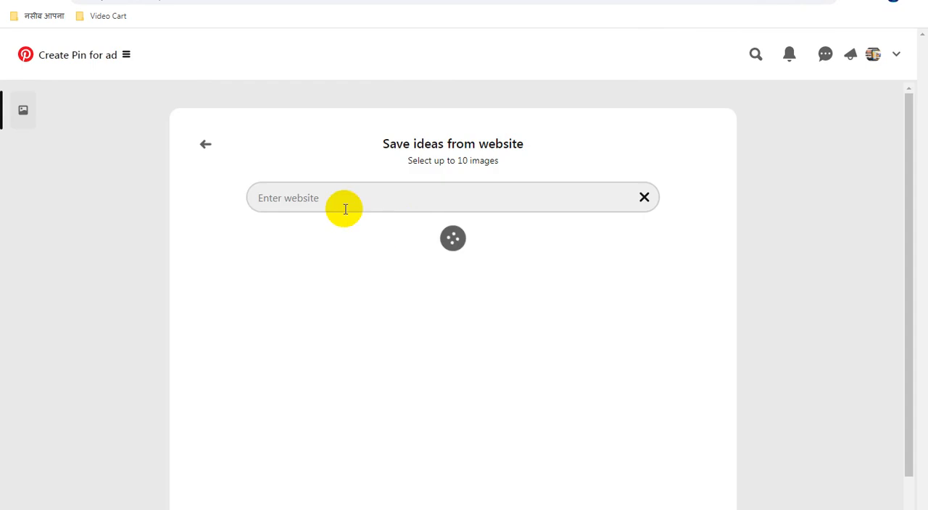
left_click(364, 195)
key("ctrl+v")
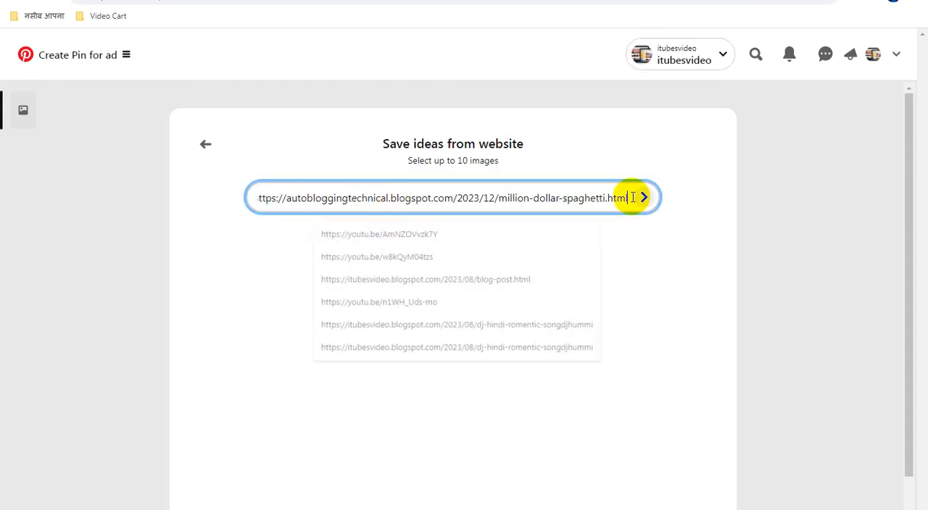
left_click(643, 197)
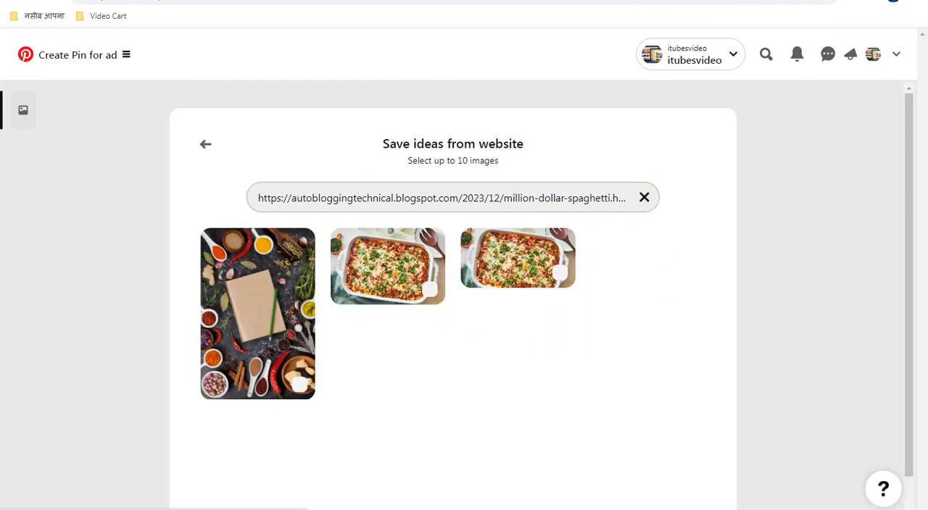
Step: Check the Million Dollar Spaghetti post in Blogger, then select the taller spaghetti image in Pinterest and add it as a Pin
left_click(660, 1)
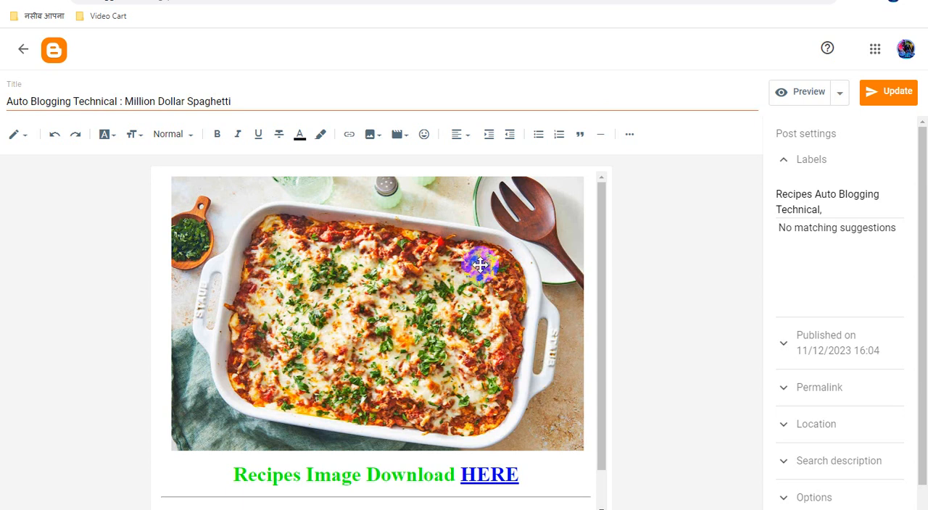
key("ctrl+Tab")
left_click(404, 259)
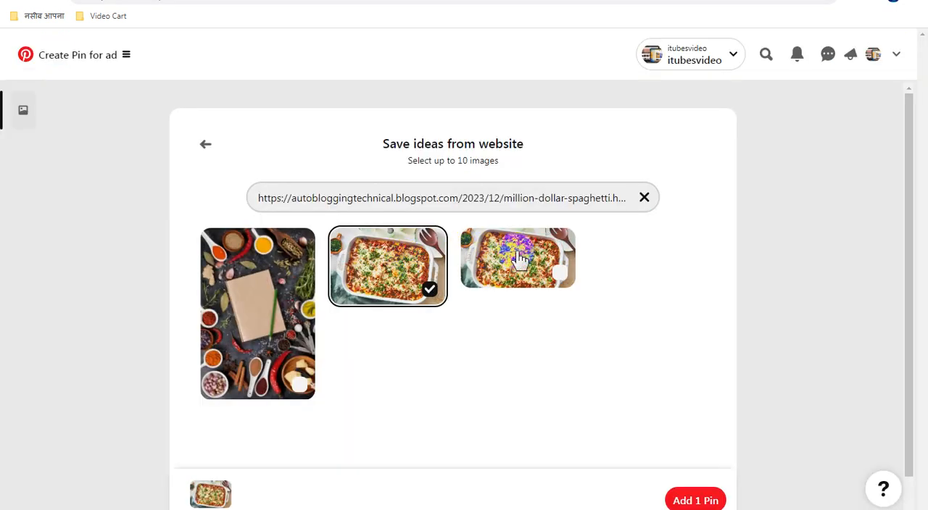
left_click(695, 499)
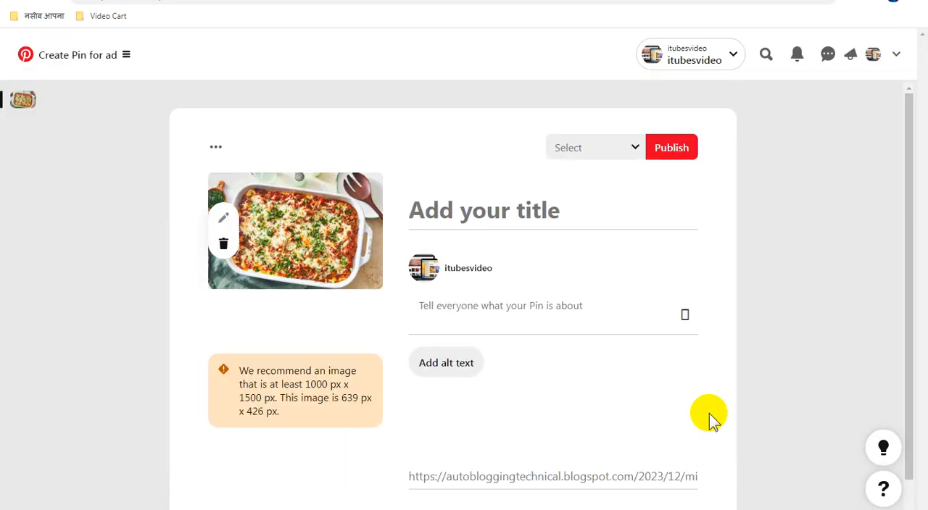
Step: Copy "Auto Blogging Technical : Million Dollar Spaghetti" from the Blogger post into the Pin's title and description, and publish the Pin
key("ctrl+shift+Tab")
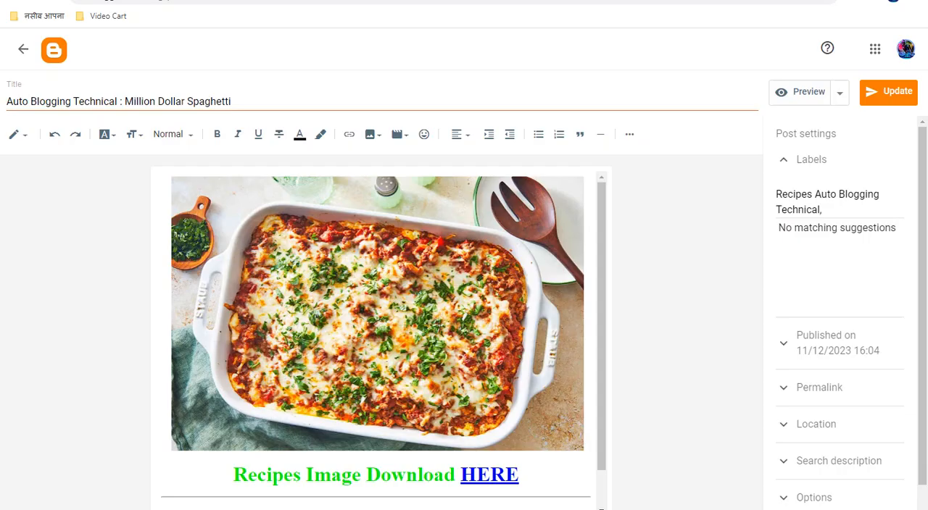
triple_click(188, 101)
right_click(193, 109)
left_click(215, 129)
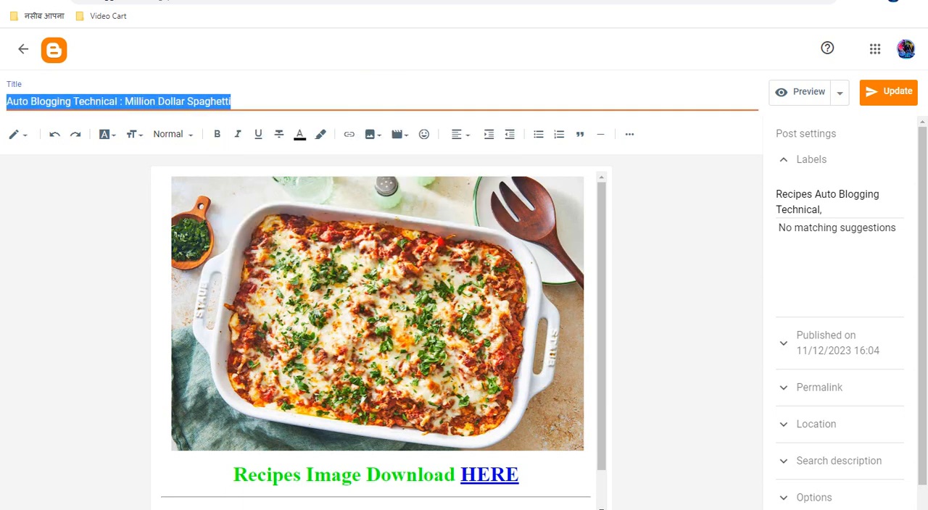
key("ctrl+Tab")
left_click(464, 209)
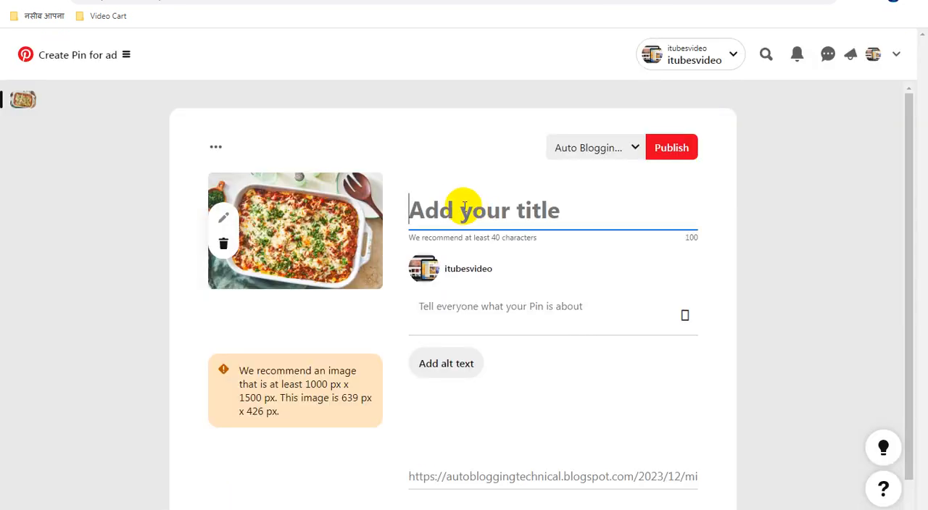
key("ctrl+v")
left_click(511, 336)
key("ctrl+v")
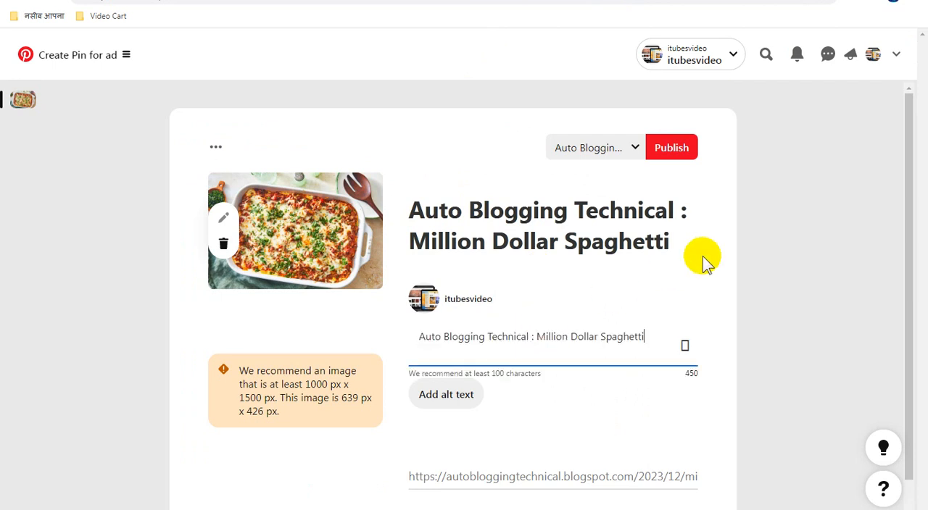
left_click(678, 156)
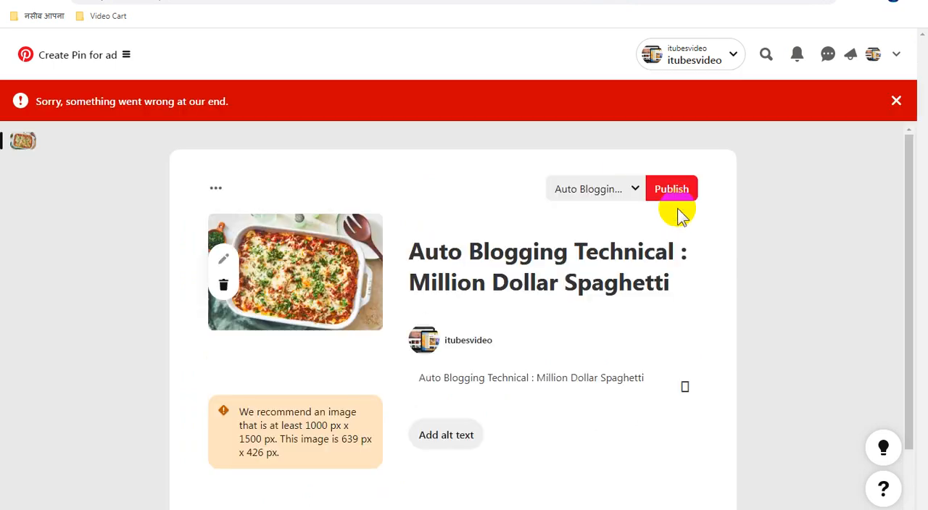
left_click(673, 206)
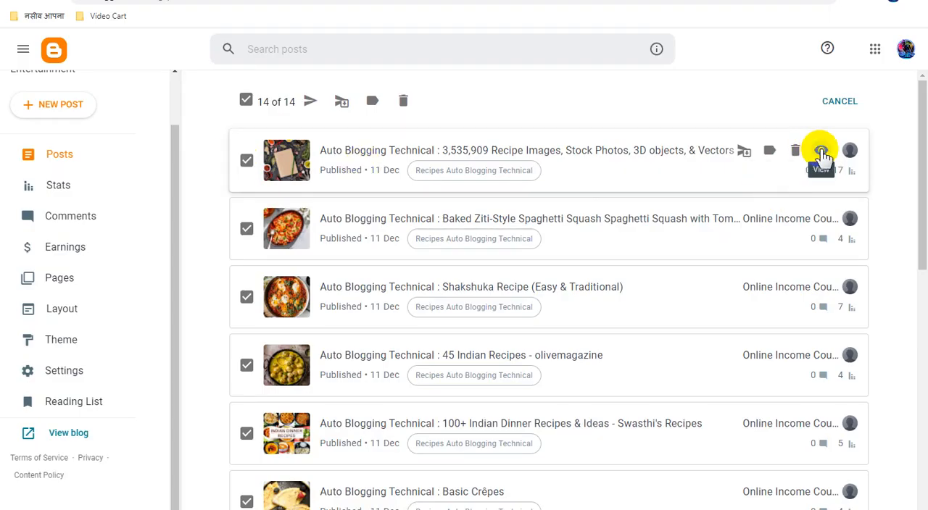
Step: Copy the link address of the 3,535,909 Recipe Images post from Blogger's post list and bring up that post's editor page
right_click(820, 149)
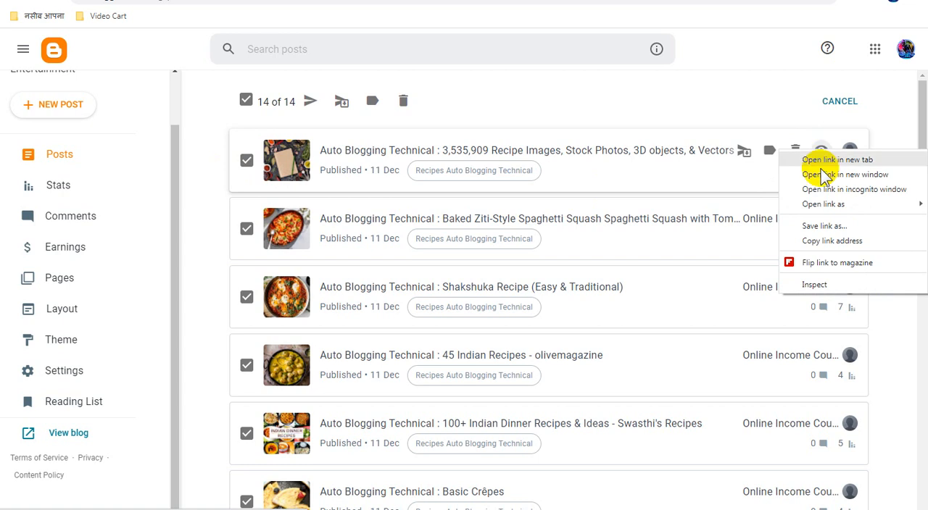
left_click(831, 240)
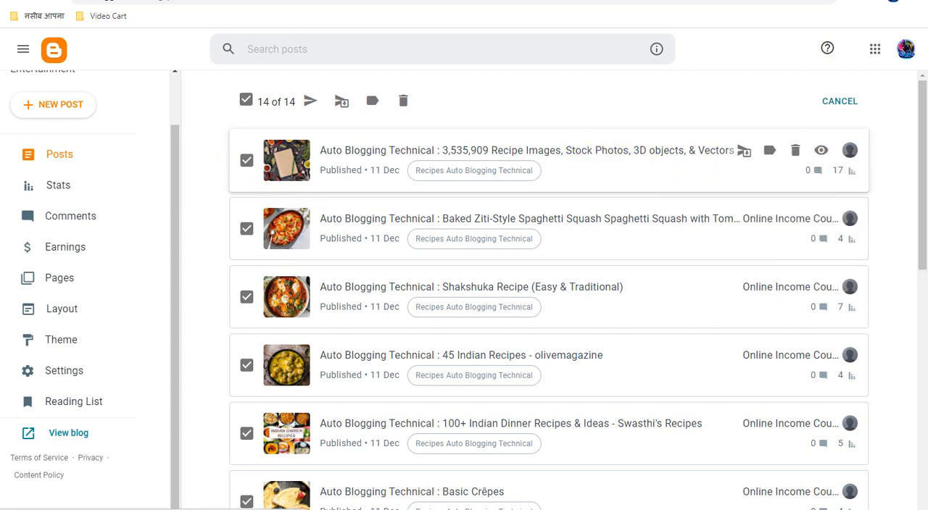
left_click(707, 2)
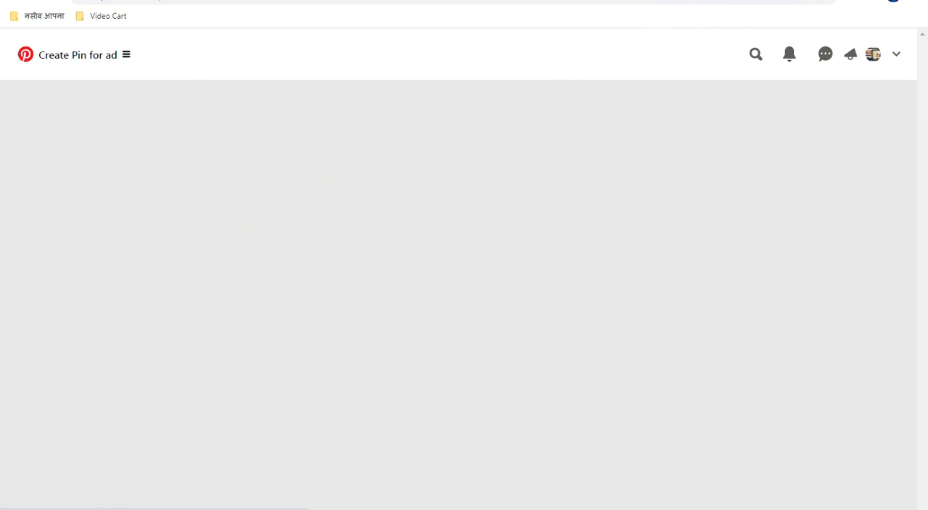
left_click(556, 0)
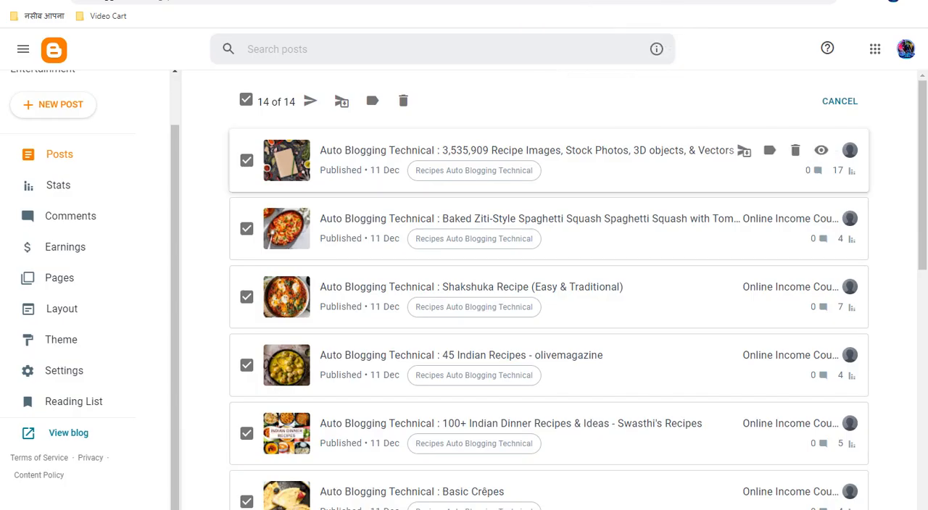
left_click(487, 0)
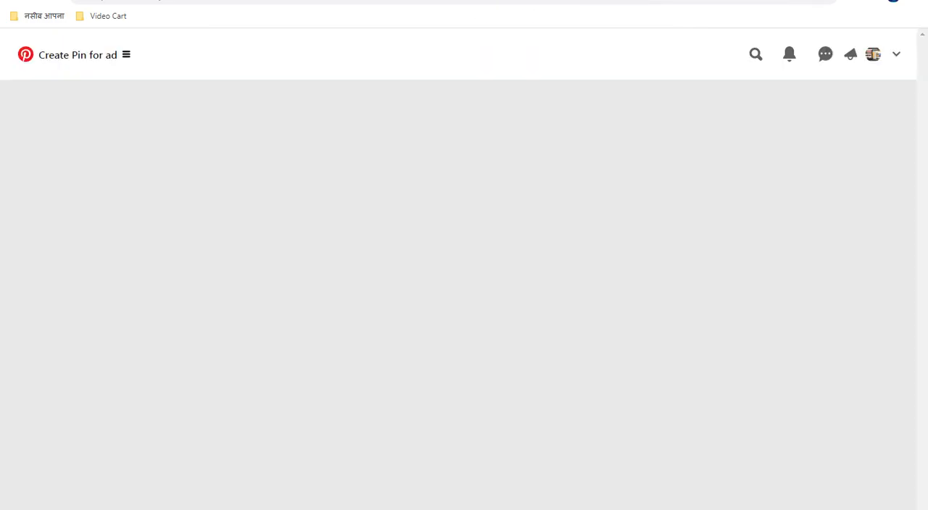
left_click(594, 0)
left_click(652, 0)
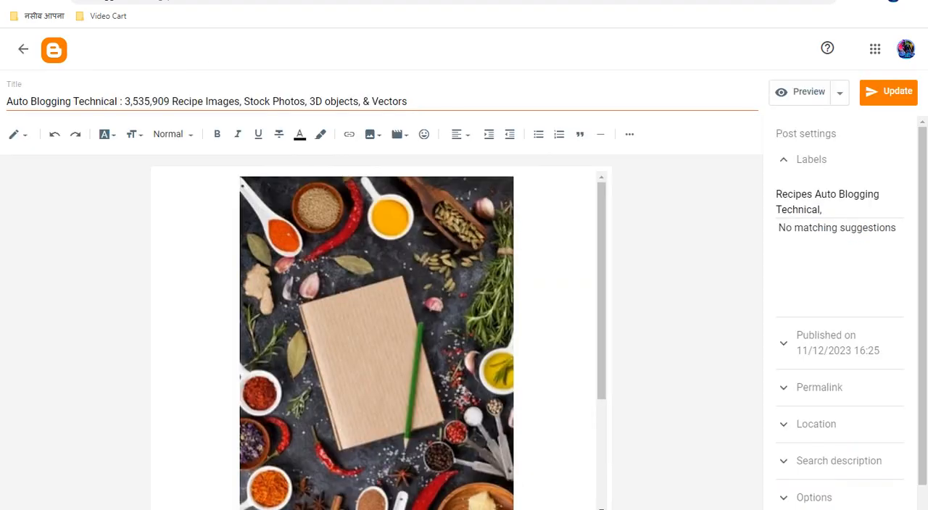
Step: In Pinterest, load website images for a new Pin from the copied autobloggingtechnical.blogspot.com/2023/12/3535909-recipe-images-stock-photos-3d.html link
left_click(487, 0)
left_click(353, 194)
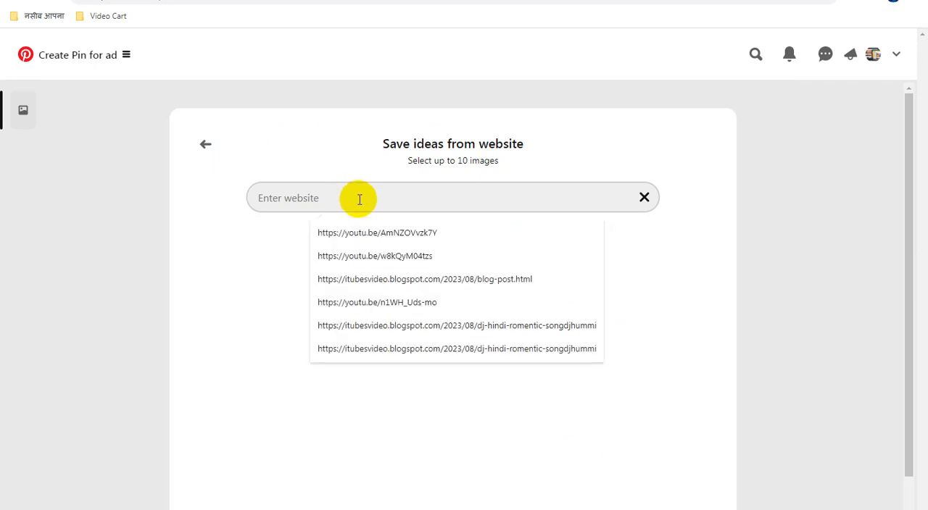
left_click(326, 196)
key("ctrl+v")
left_click(646, 197)
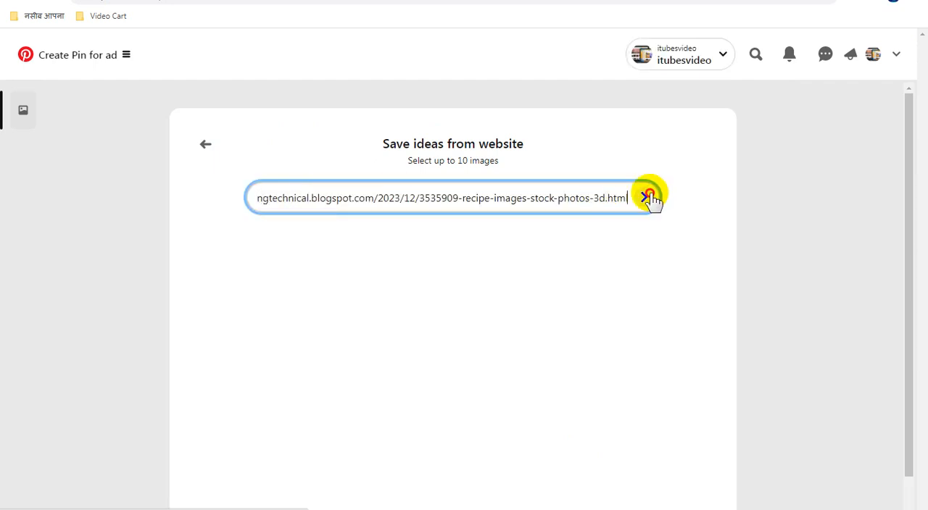
Step: Copy the title "Auto Blogging Technical : 3,535,909 Recipe Images, Stock Photos, 3D objects, & Vectors" from the Blogger post editor
left_click(652, 0)
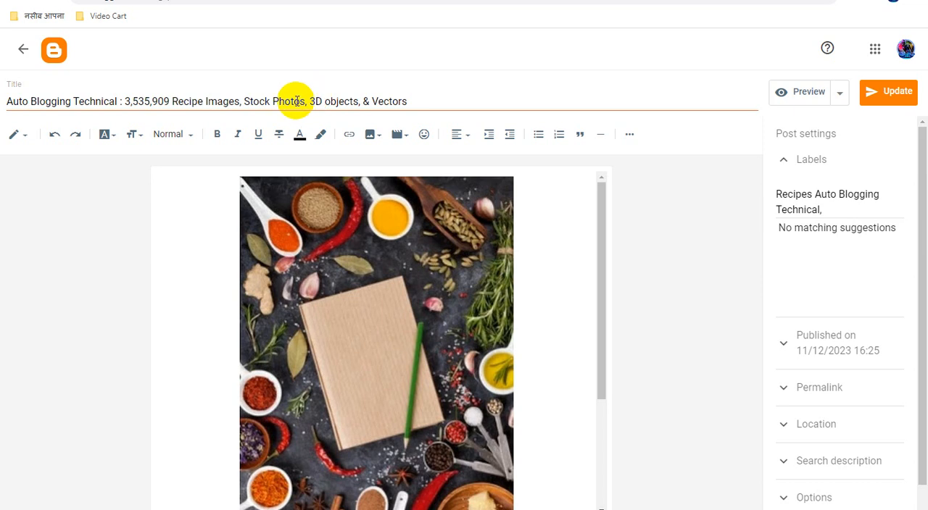
triple_click(291, 102)
right_click(292, 105)
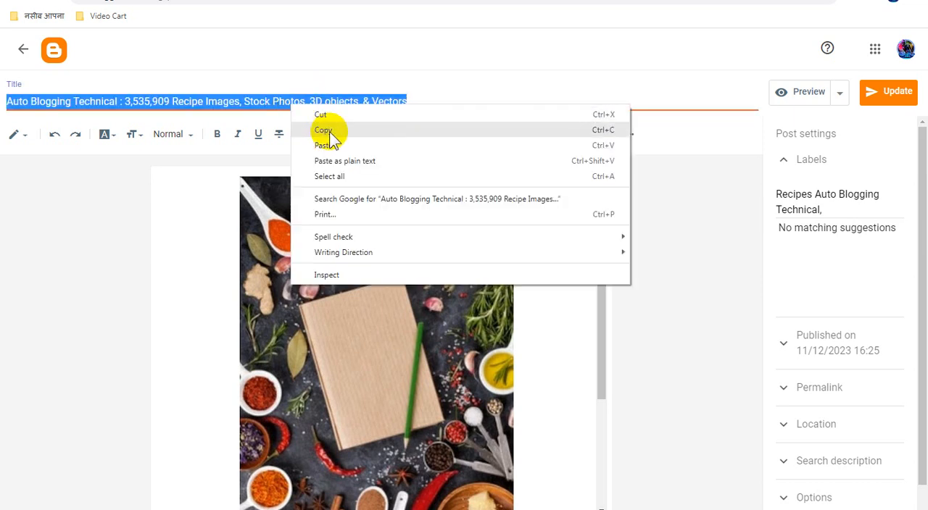
left_click(329, 130)
Step: Switch back to Pinterest, select the third spices-and-notebook image, and add it as a Pin
left_click(435, 0)
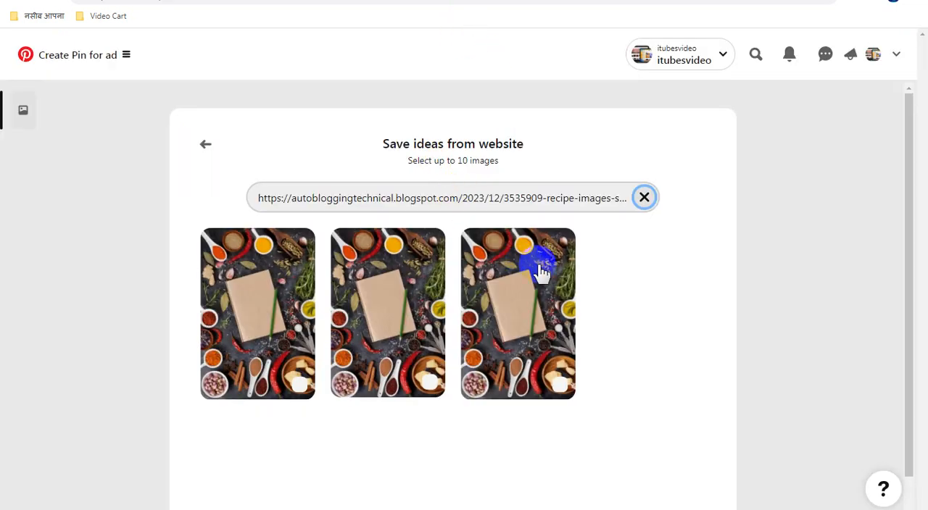
left_click(531, 296)
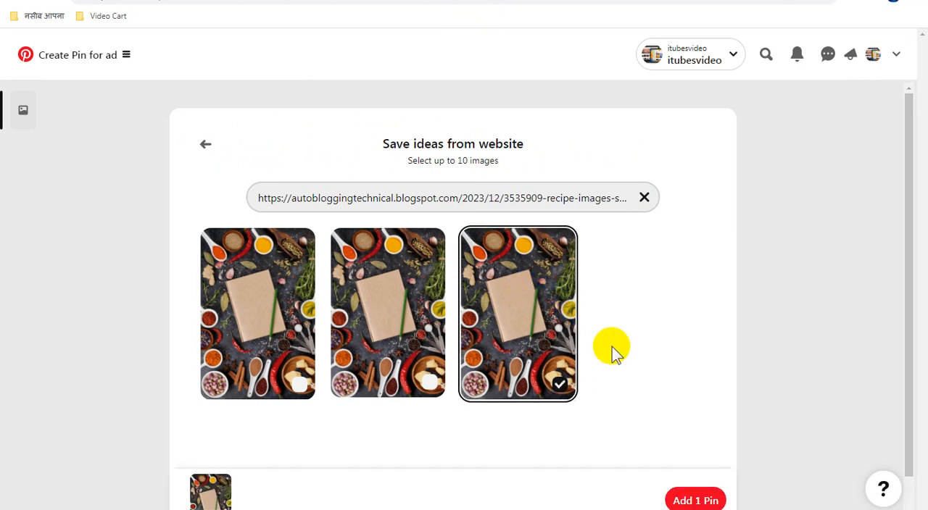
left_click(698, 497)
Step: Paste the copied post title into the Pin's title and description, and publish it to the Auto Blogging Technical board
left_click(478, 211)
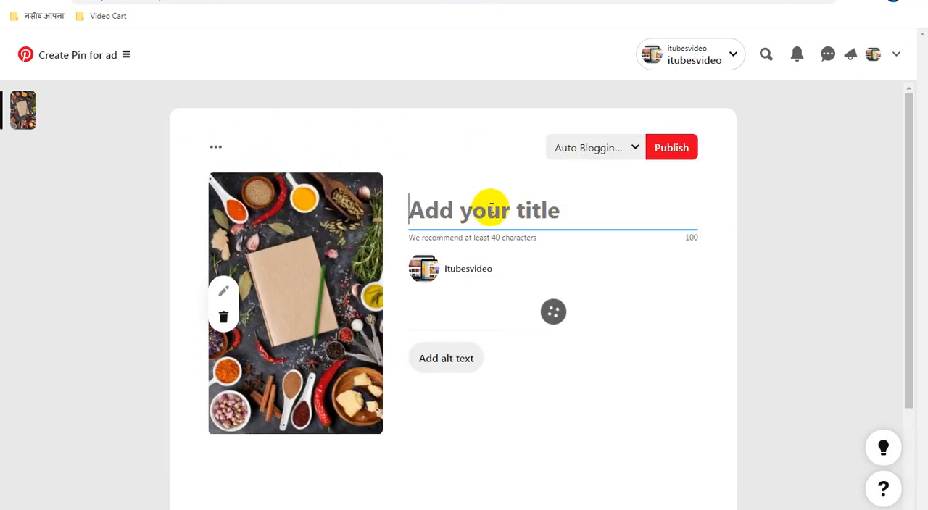
key("ctrl+v")
left_click(472, 398)
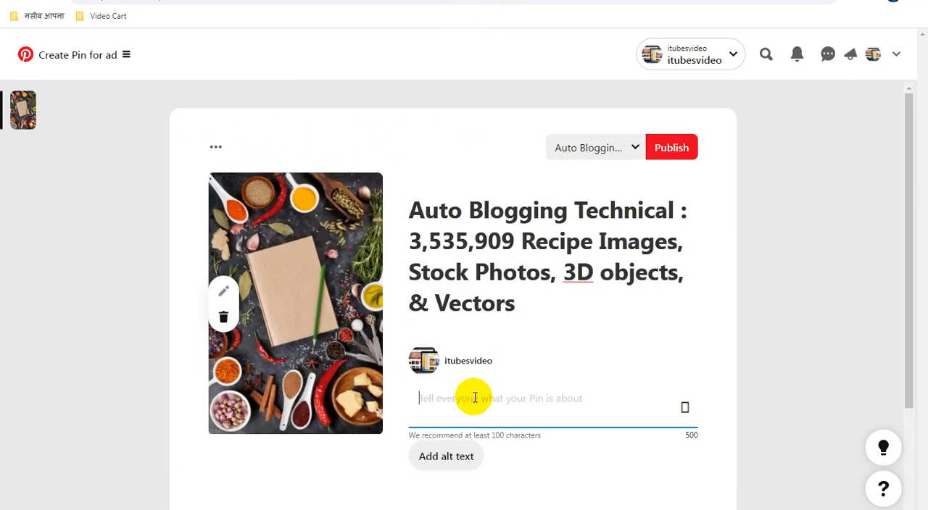
key("ctrl+v")
left_click(682, 152)
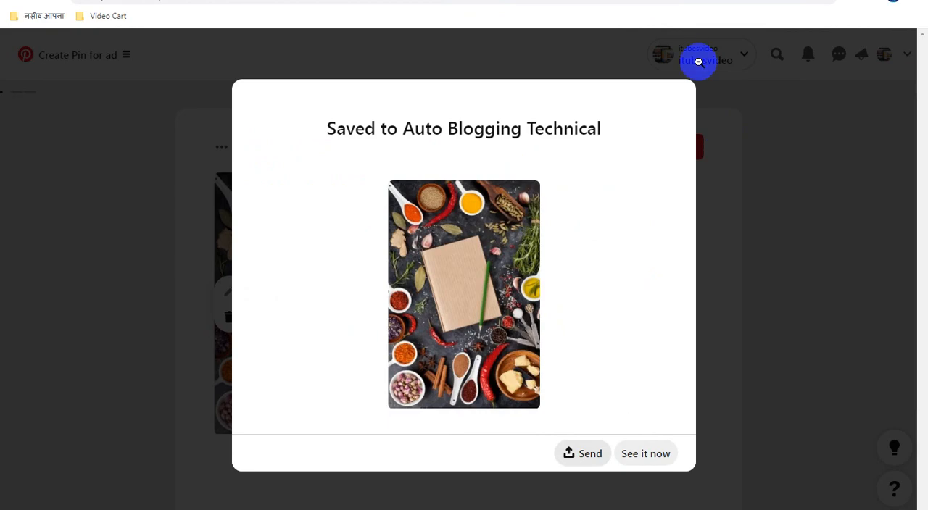
Step: Review the published recipe Pins on the Auto Blogging Technical board in Pinterest
left_click(667, 0)
left_click(786, 1)
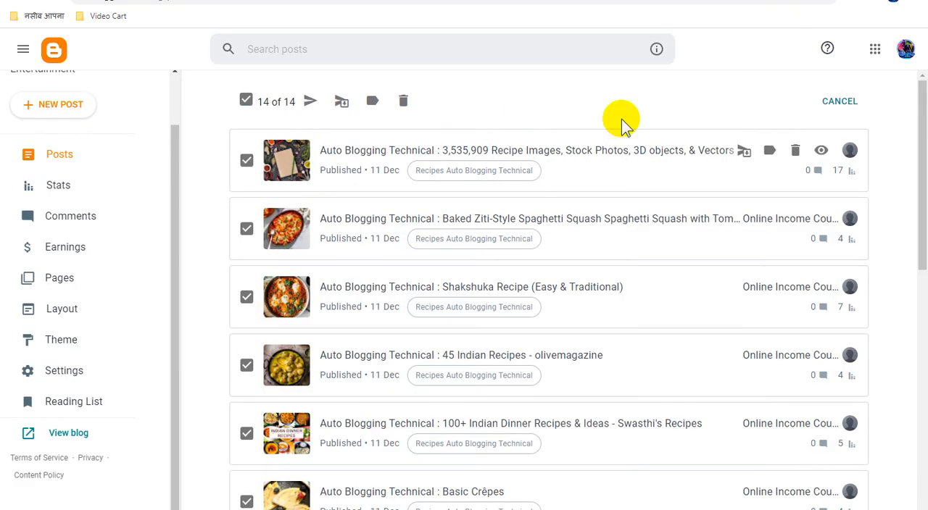
left_click(529, 1)
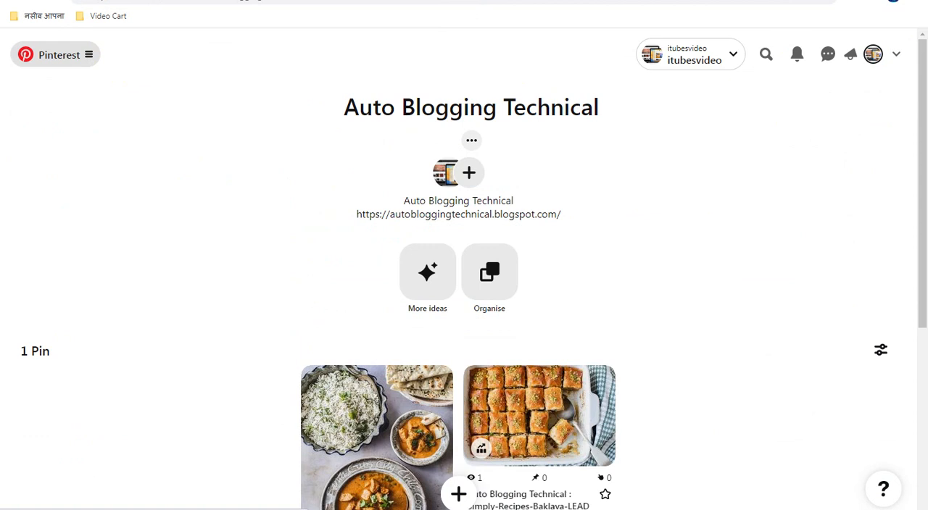
scroll(632, 239, "down", 2)
scroll(632, 239, "down", 7)
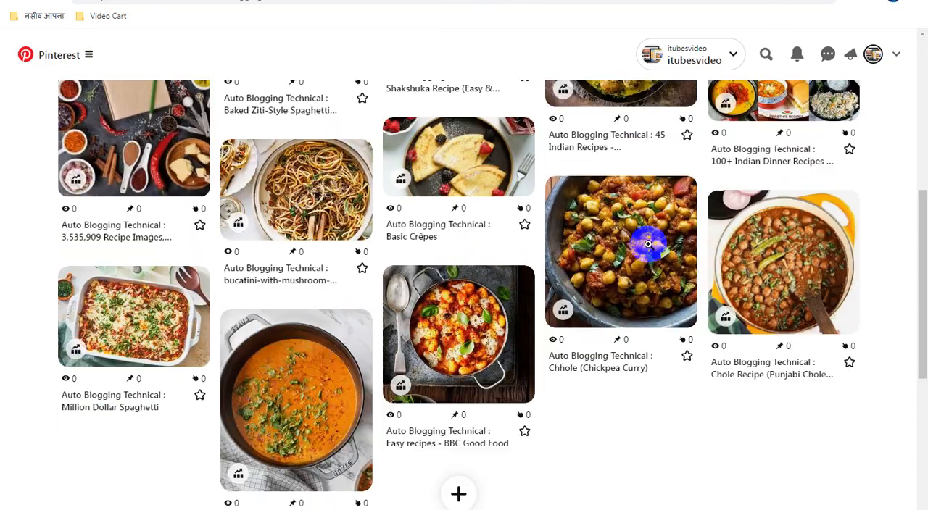
scroll(648, 245, "up", 3)
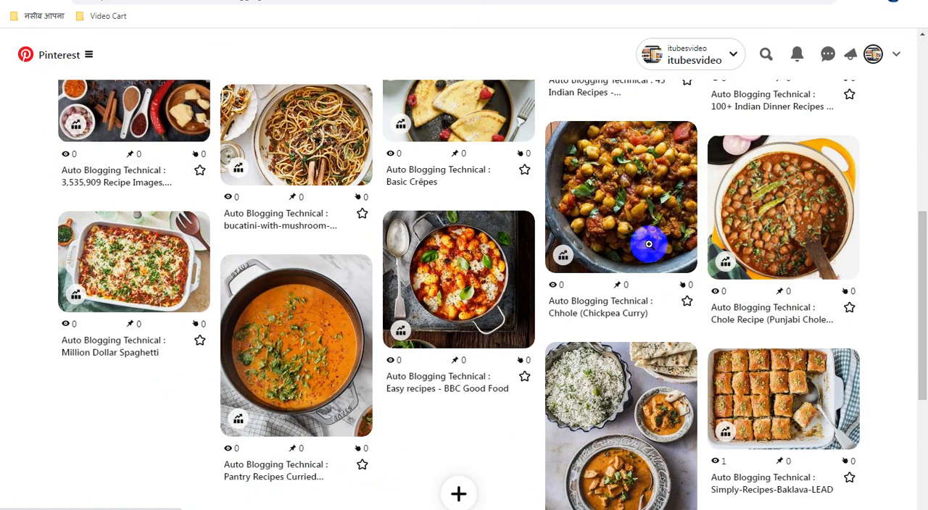
scroll(649, 244, "up", 5)
scroll(649, 246, "up", 1)
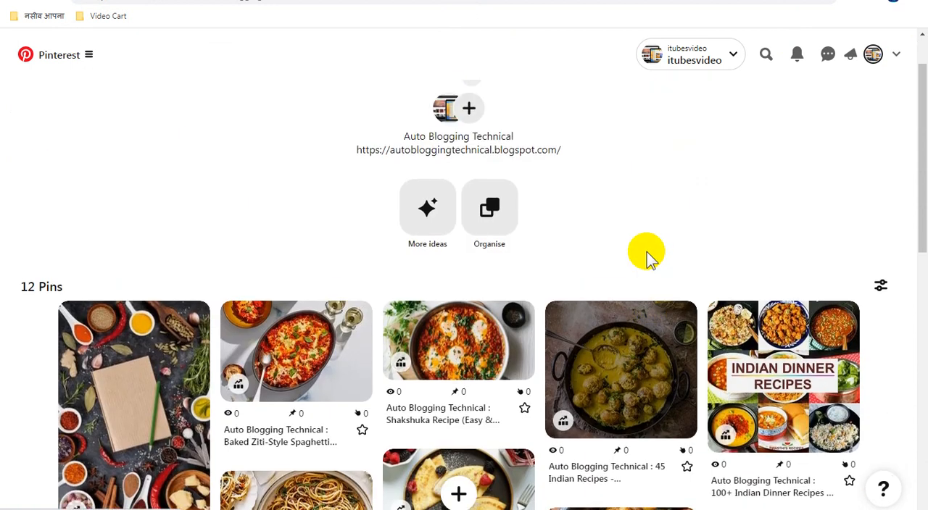
Step: Reload the post list in Blogger and look through the published recipe posts
left_click(690, 0)
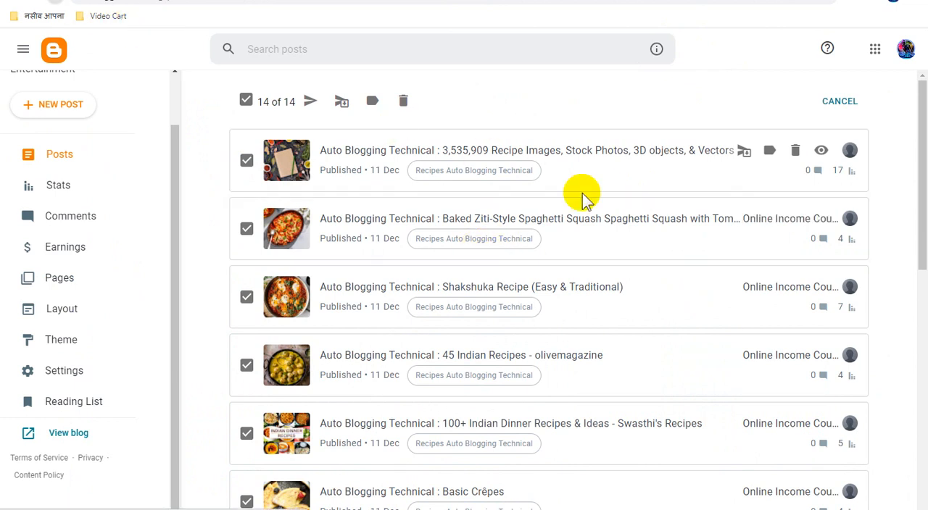
key("F5")
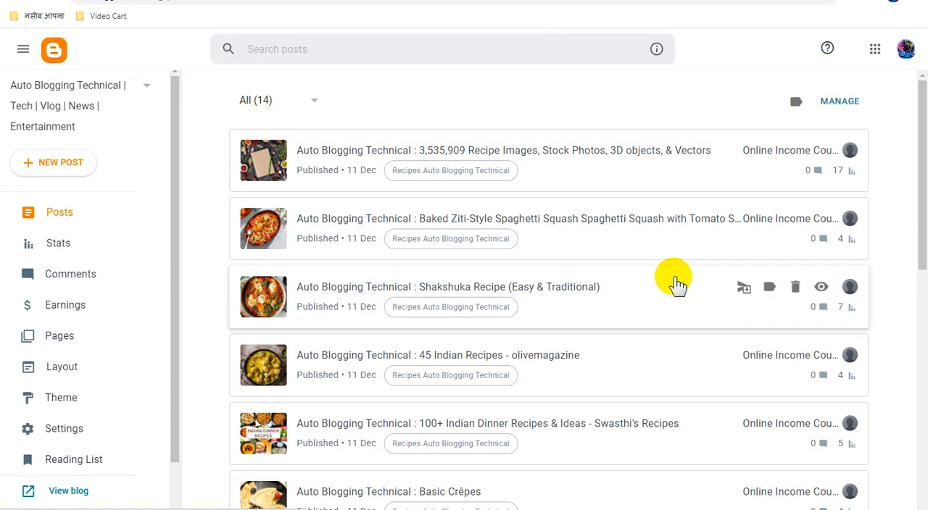
scroll(678, 285, "down", 7)
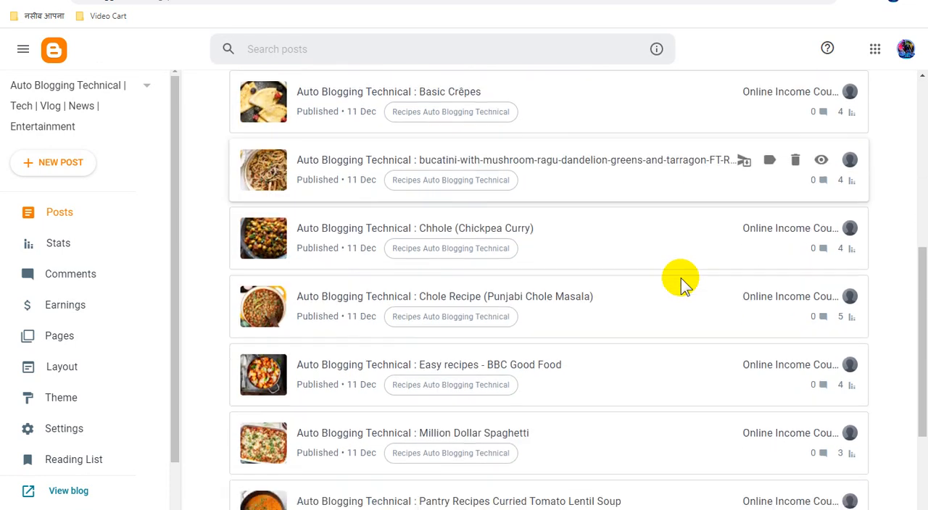
Step: Open the blog's stats in Blogger and examine the views for the latest post, the whole blog and each recipe post
scroll(680, 278, "down", 1)
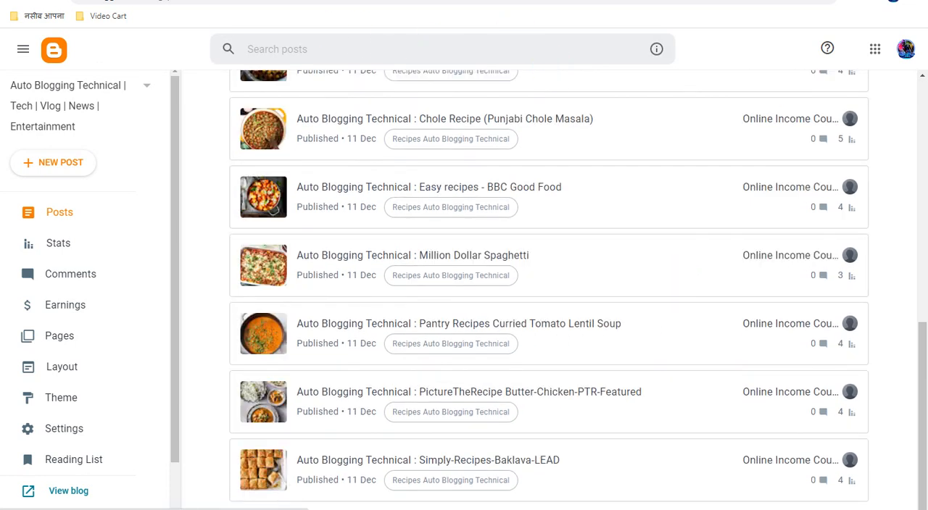
left_click(377, 0)
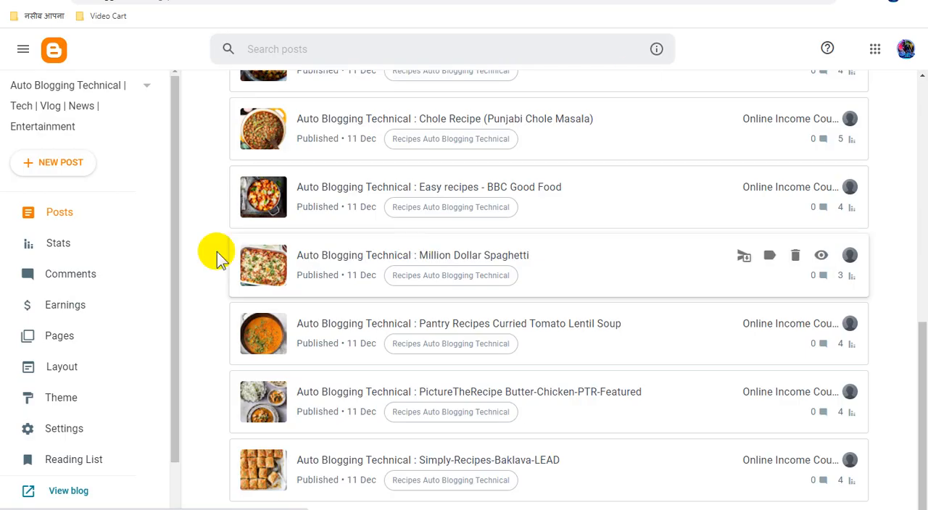
left_click(125, 242)
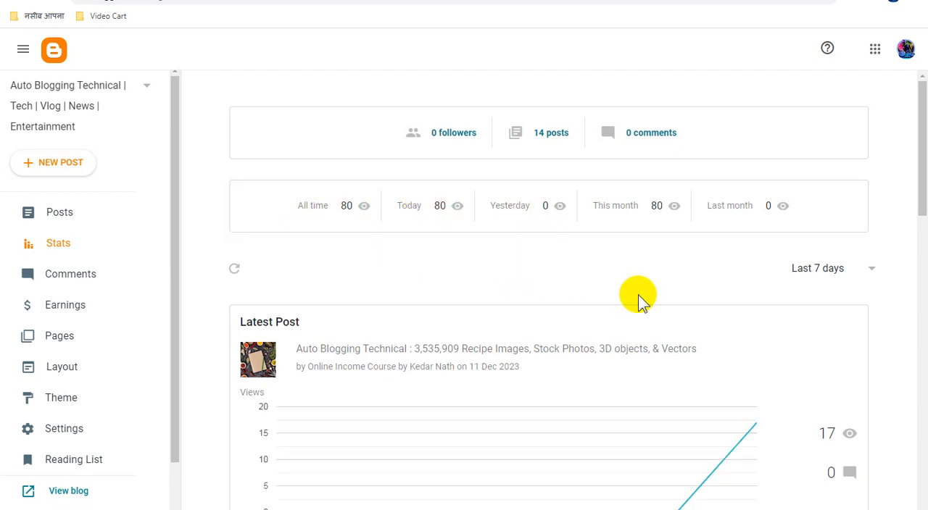
scroll(639, 299, "down", 1)
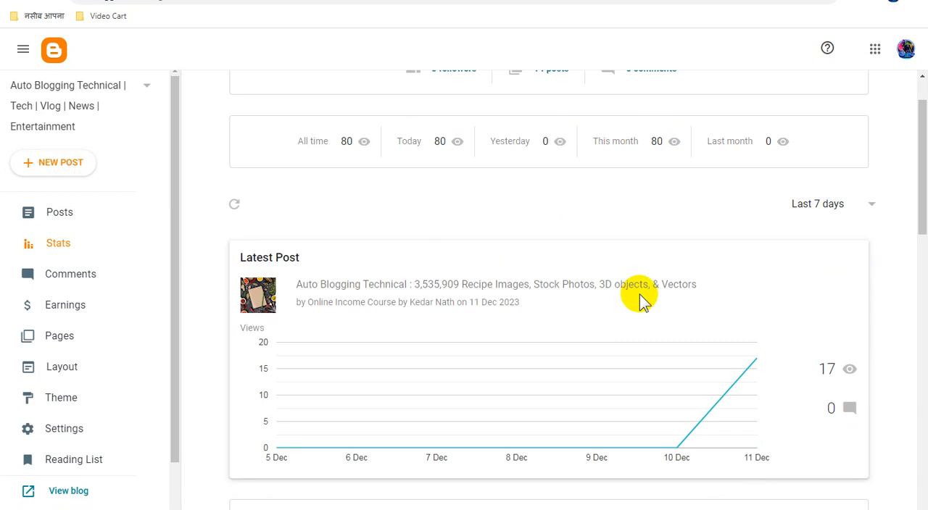
scroll(639, 299, "down", 4)
scroll(639, 299, "up", 4)
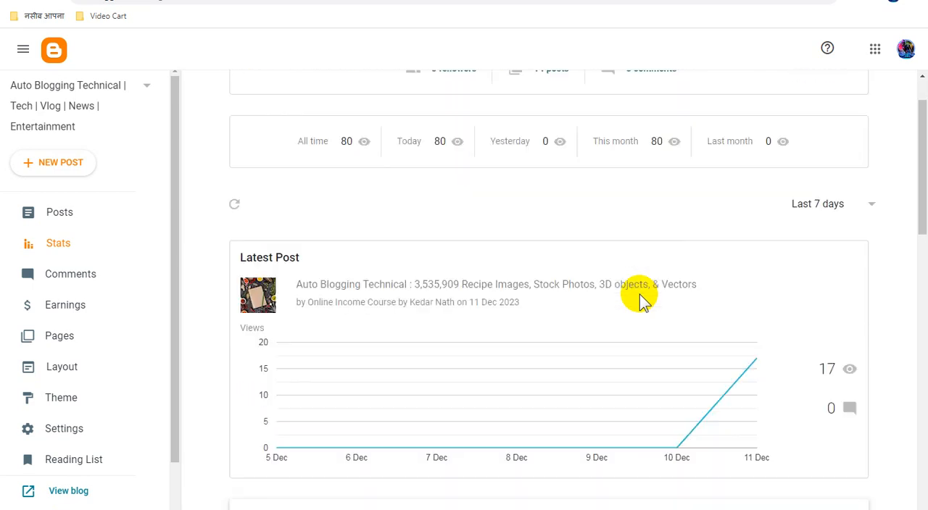
scroll(639, 299, "down", 5)
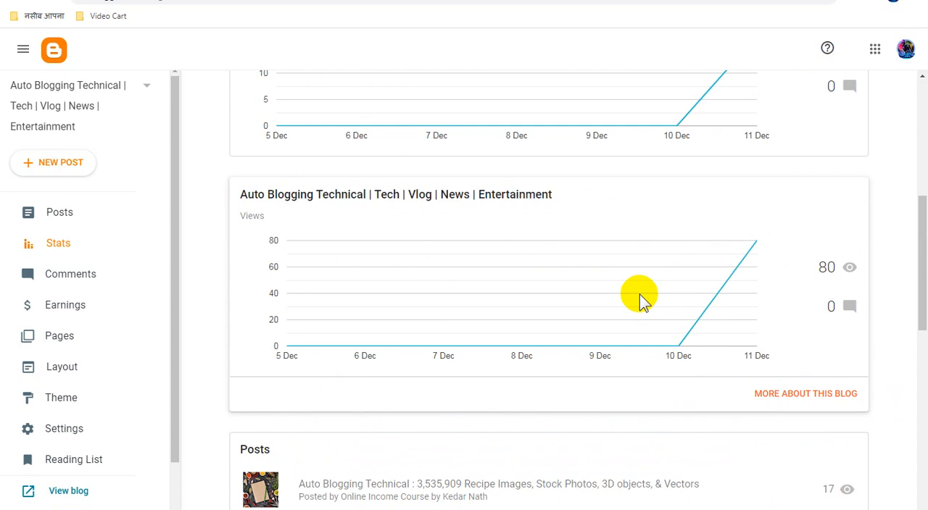
scroll(639, 299, "down", 2)
scroll(639, 299, "down", 5)
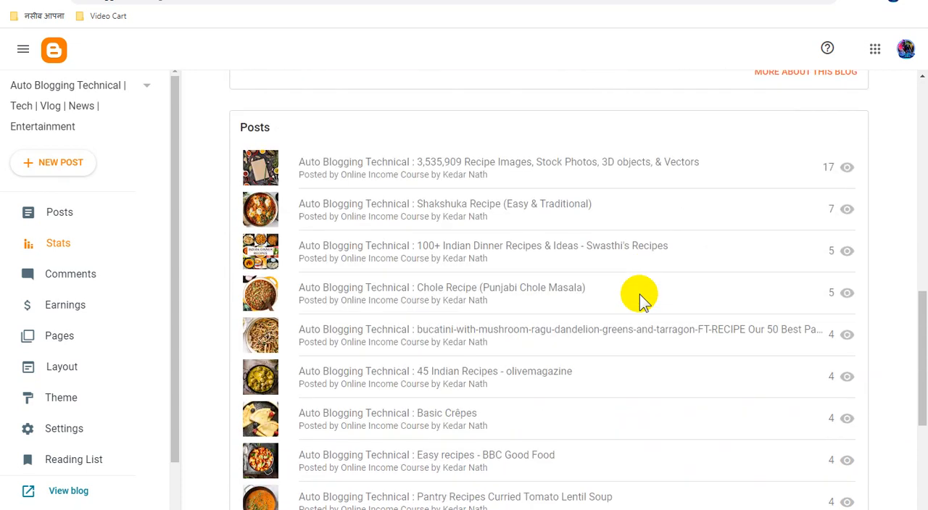
scroll(639, 294, "down", 2)
scroll(640, 294, "up", 8)
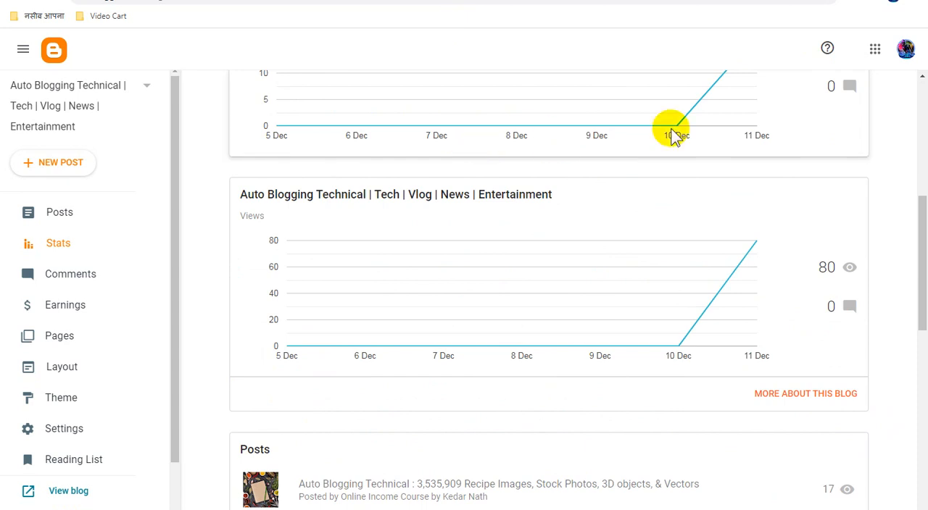
Step: Look at the live blog and the Auto Blogging Technical board in Pinterest, and return to the stats overview in Blogger
key("ctrl+Tab")
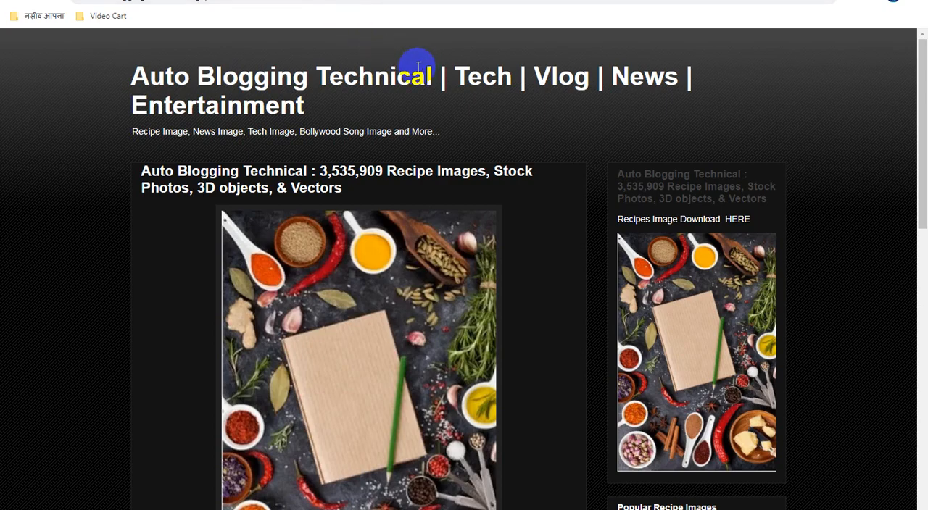
key("ctrl+Tab")
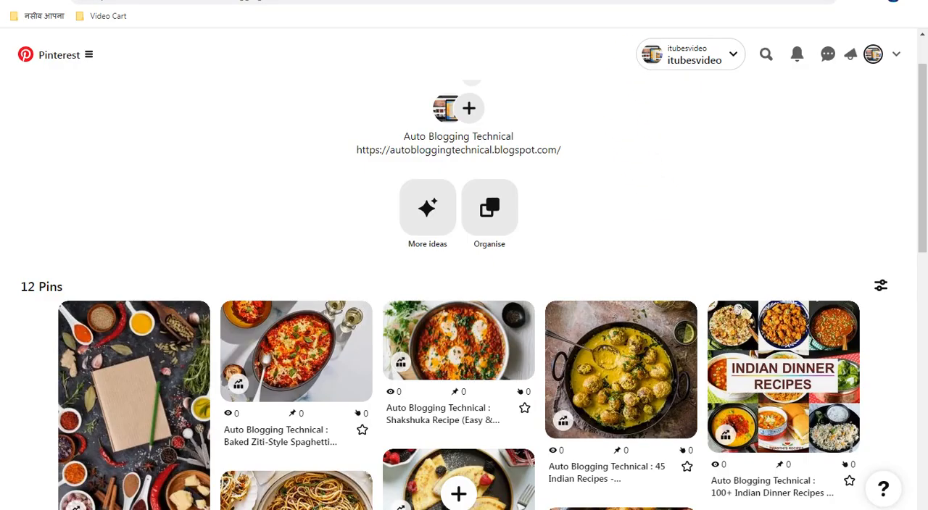
key("ctrl+shift+Tab")
scroll(655, 166, "up", 10)
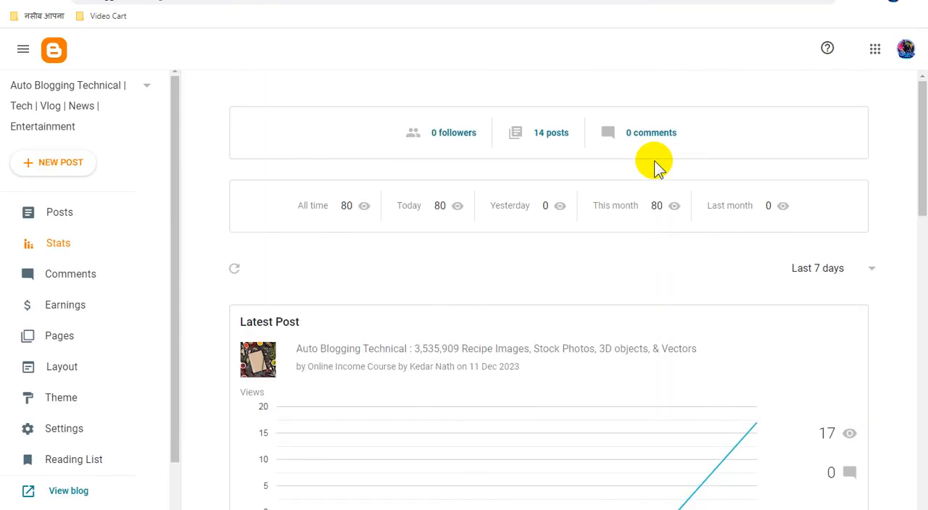